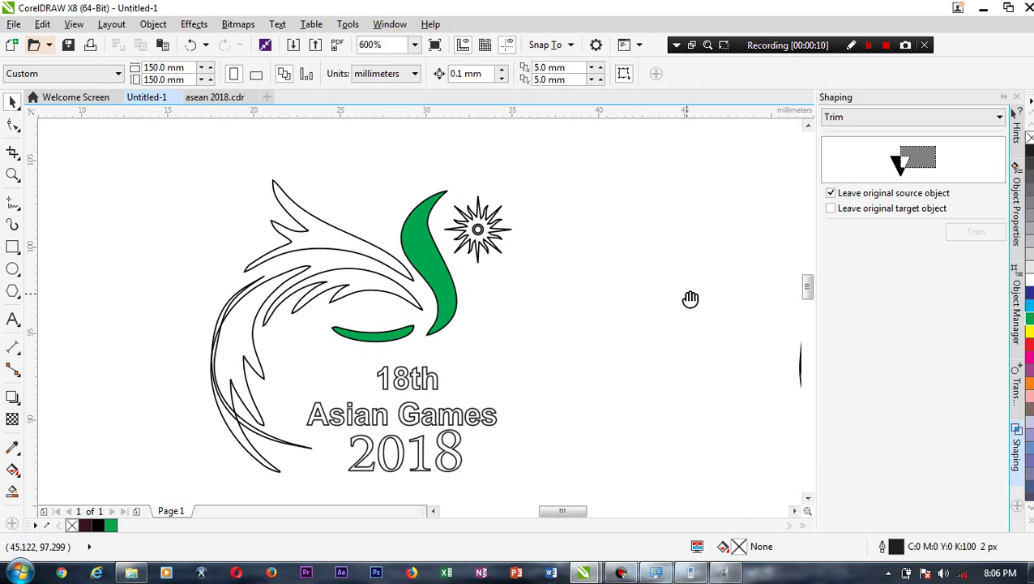
# Fill the S-shaped neck curve and the small crescent above the "18th" text with green.
pyautogui.moveTo(690, 299); pyautogui.dragTo(219, 276)
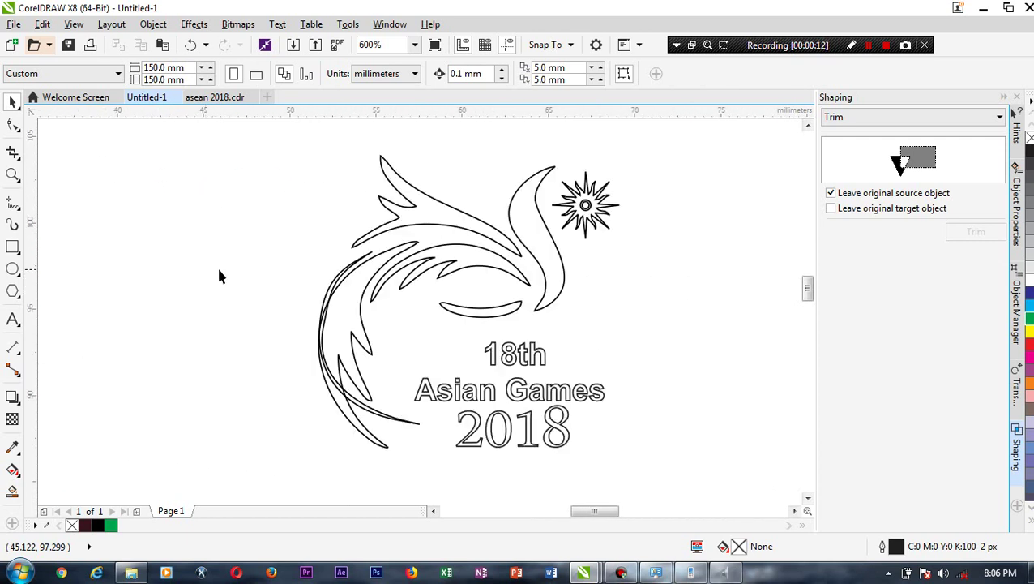
pyautogui.click(543, 251)
pyautogui.click(1029, 319)
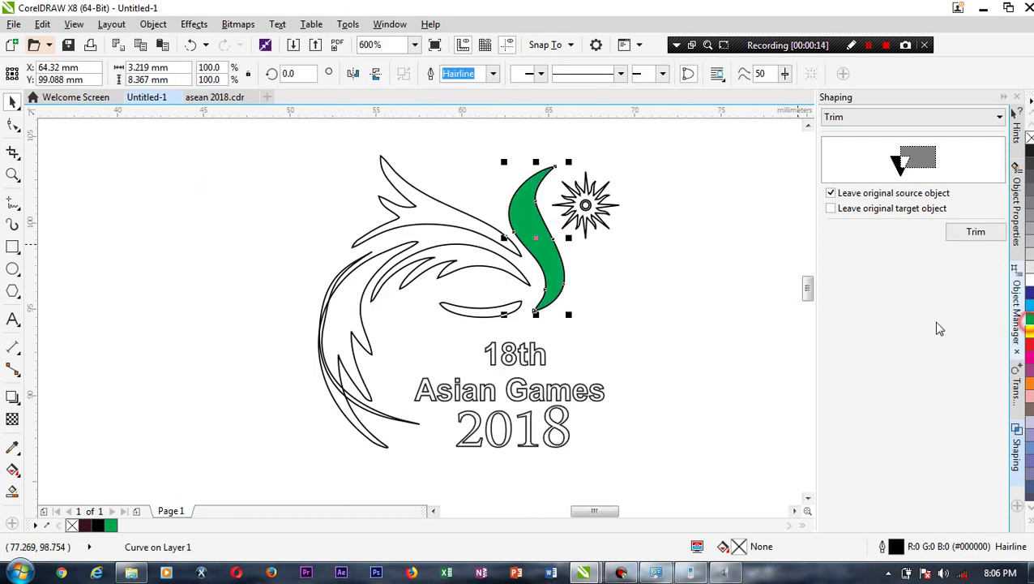
pyautogui.click(478, 314)
pyautogui.click(1029, 319)
pyautogui.click(575, 314)
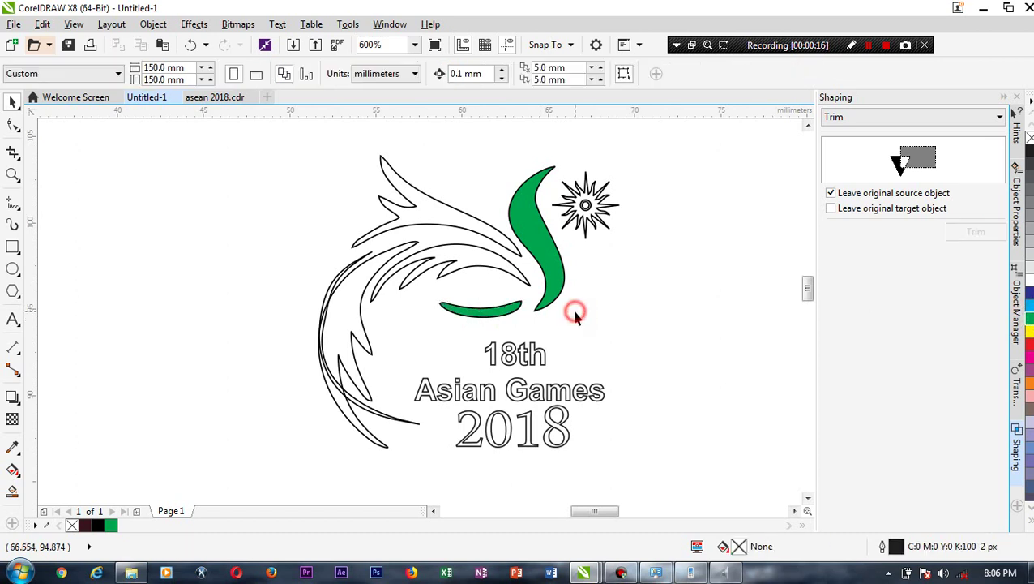
# Fill the upper wing with blue and the feather shape below it with red.
pyautogui.click(472, 224)
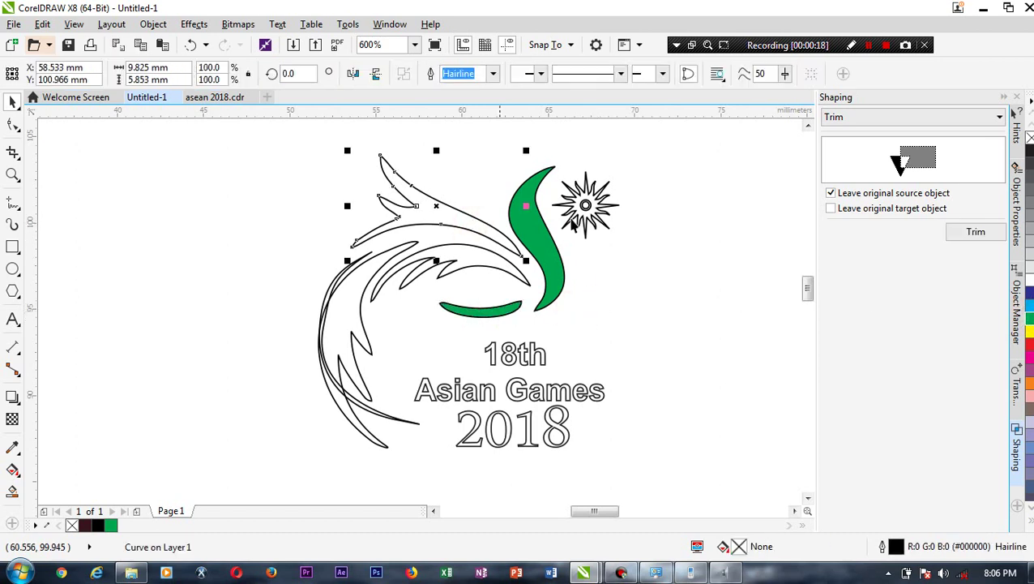
pyautogui.click(1029, 292)
pyautogui.click(612, 254)
pyautogui.click(473, 261)
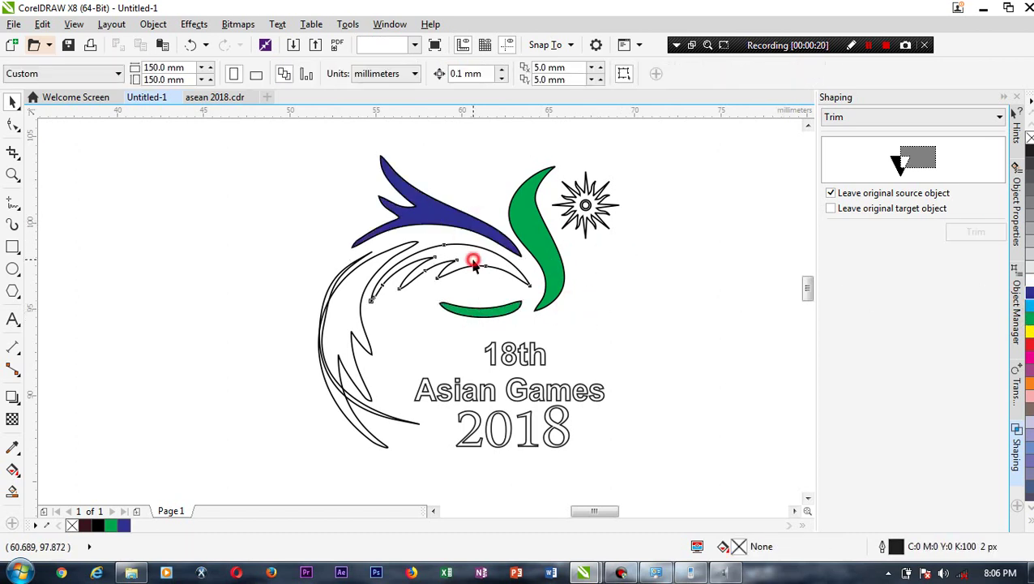
pyautogui.click(1029, 350)
pyautogui.click(701, 316)
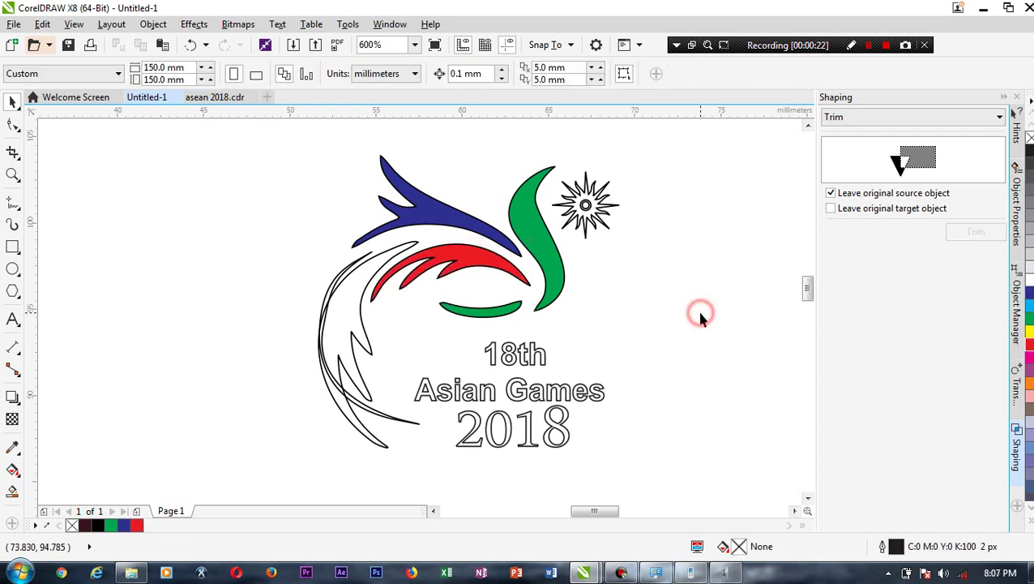
# Fill the sun with red and the large curved tail with yellow.
pyautogui.click(590, 208)
pyautogui.click(1028, 343)
pyautogui.click(617, 298)
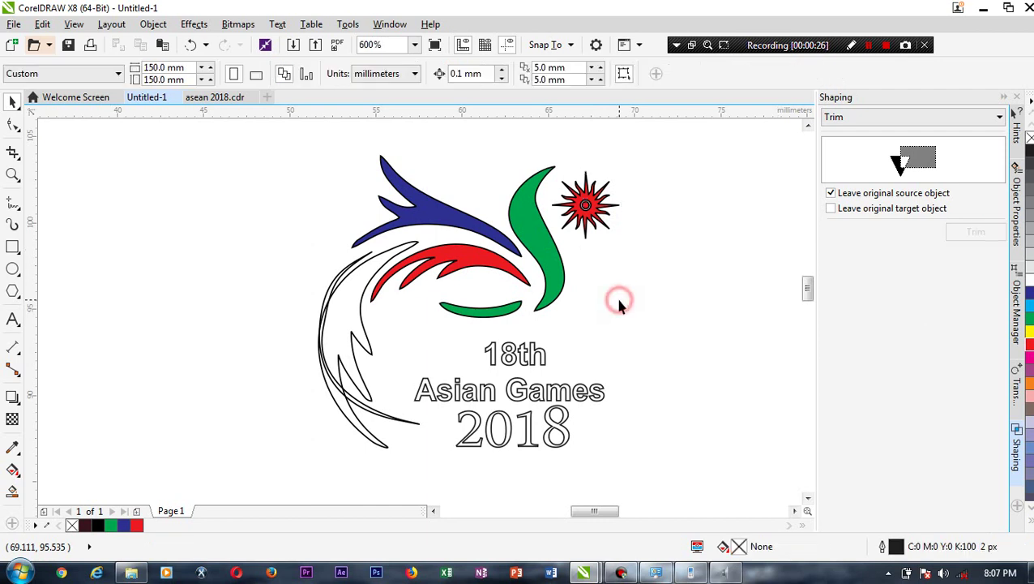
pyautogui.click(334, 313)
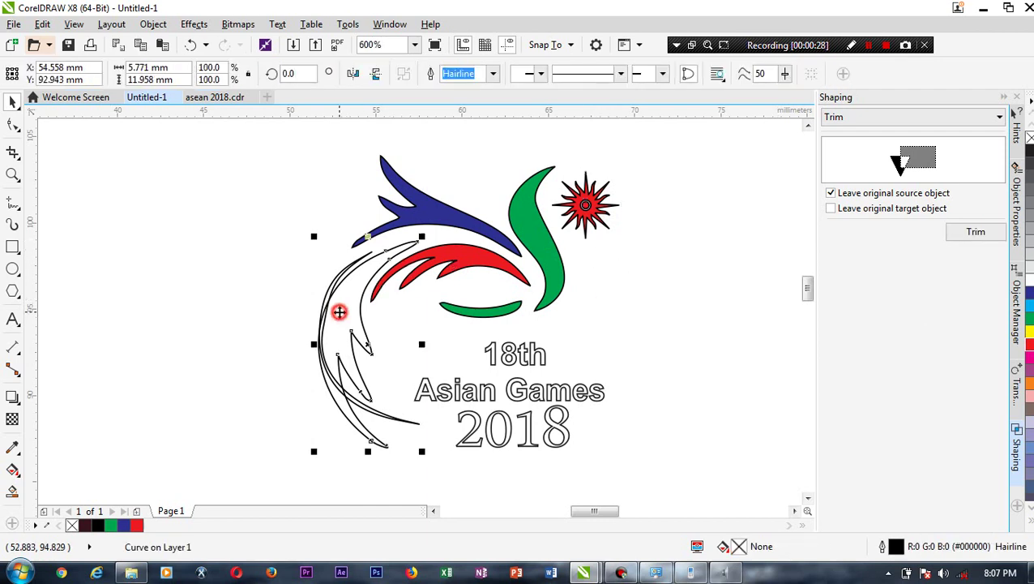
pyautogui.click(1029, 331)
pyautogui.click(795, 299)
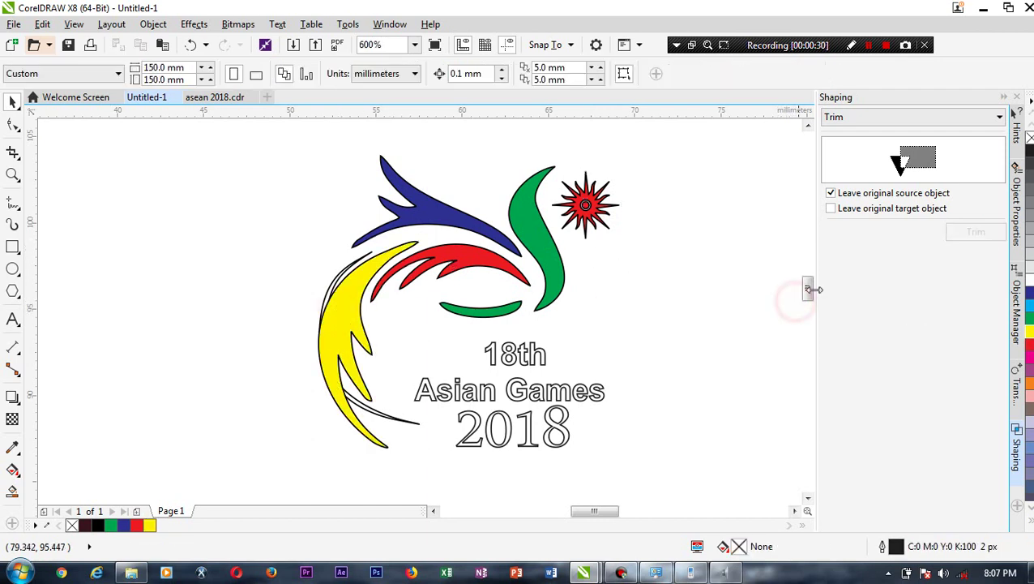
# Fill the thin curve behind the yellow tail with black.
pyautogui.click(325, 297)
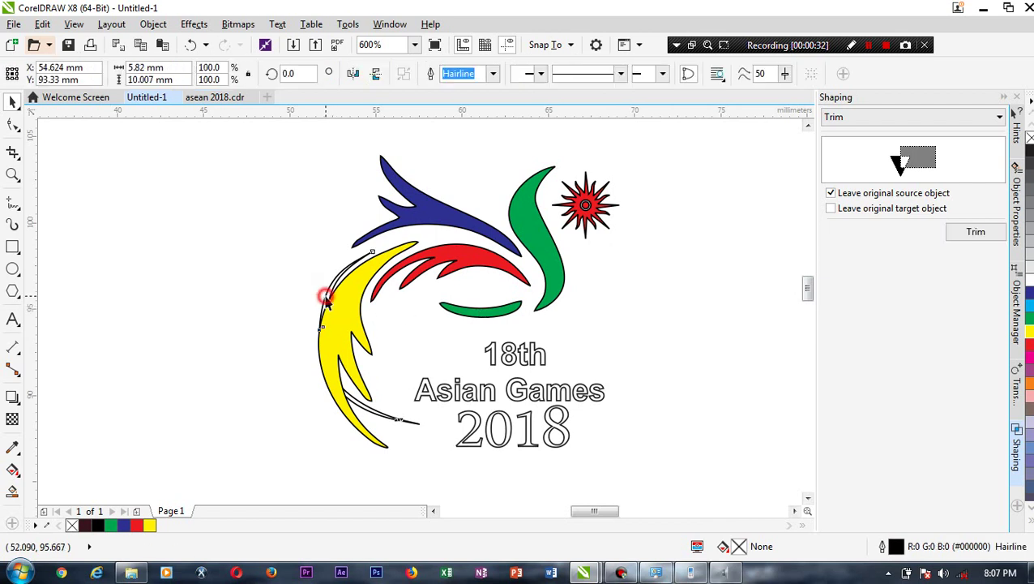
pyautogui.click(1030, 151)
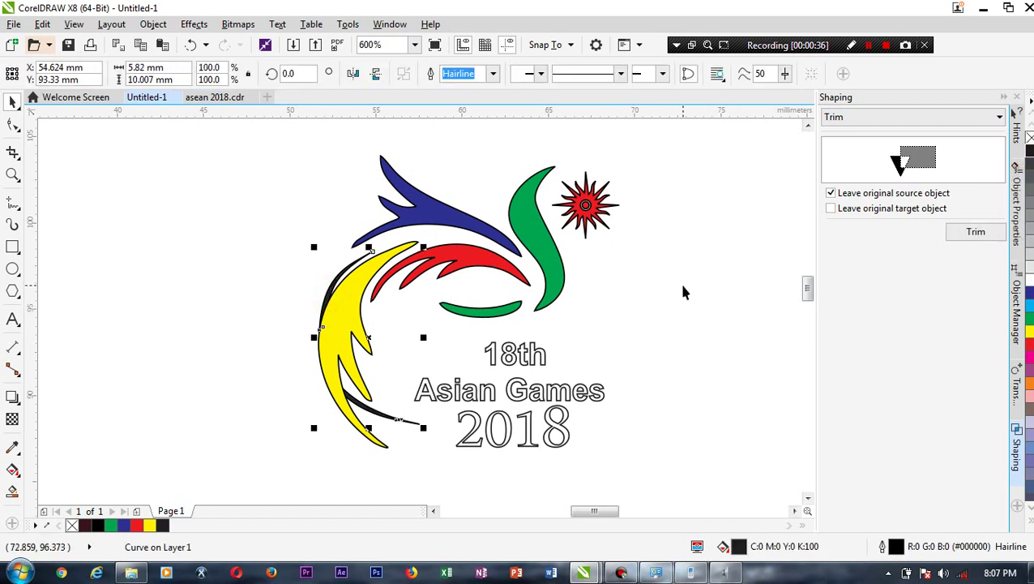
pyautogui.click(679, 281)
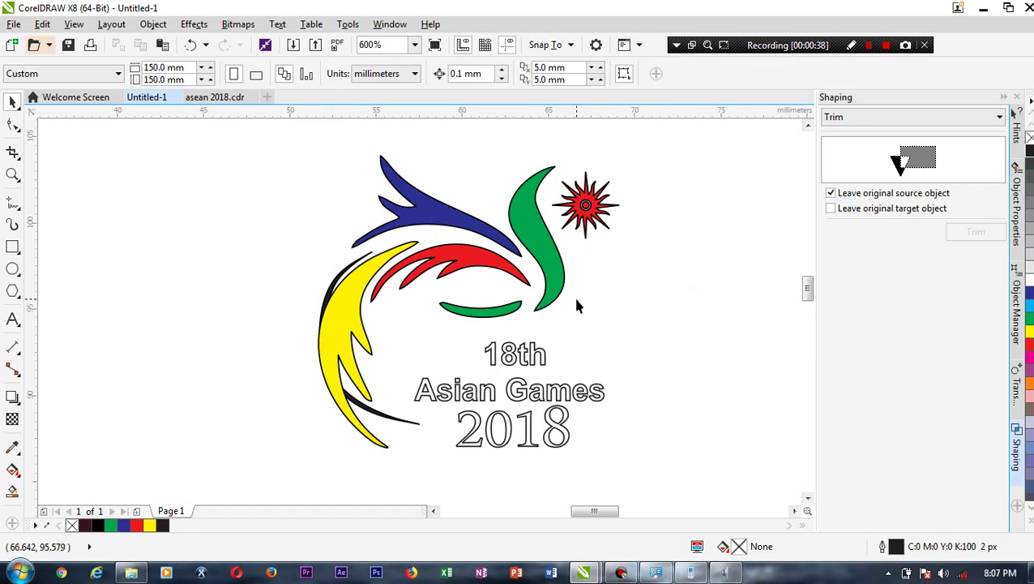
# Fill the thin curve behind the yellow tail with brown, C:0 M:20 Y:40 K:60.
pyautogui.click(340, 272)
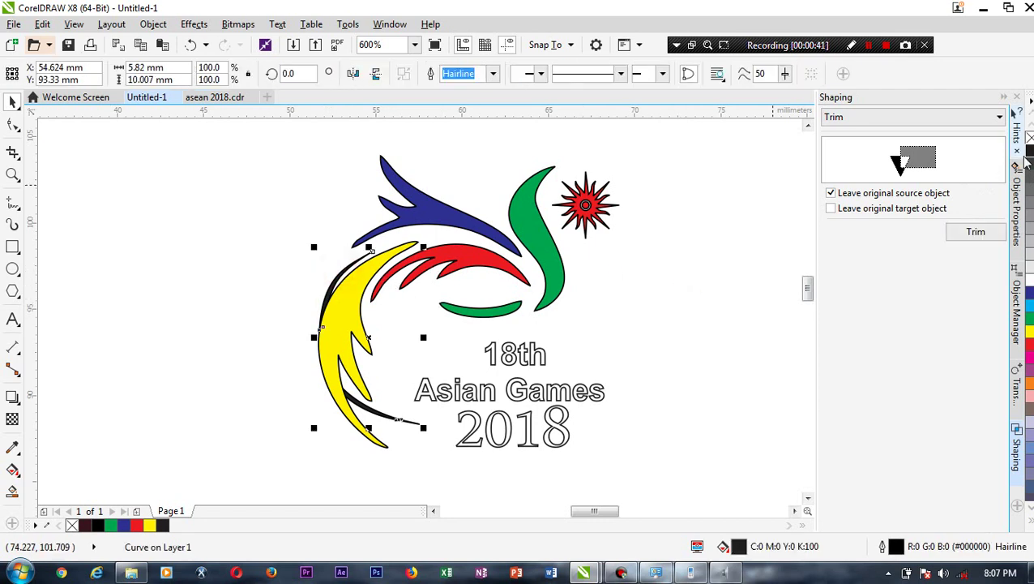
pyautogui.click(1031, 519)
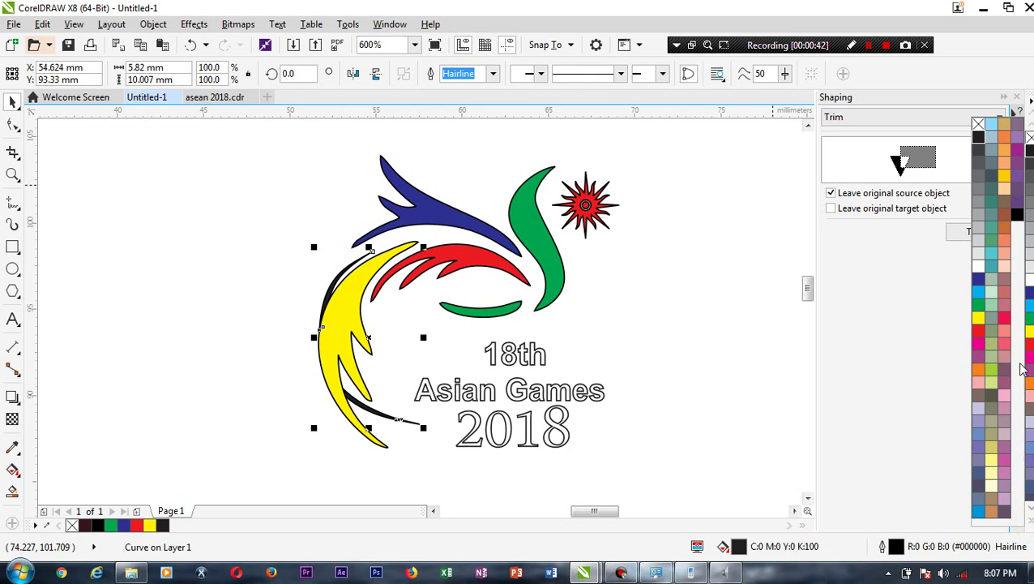
pyautogui.click(1005, 217)
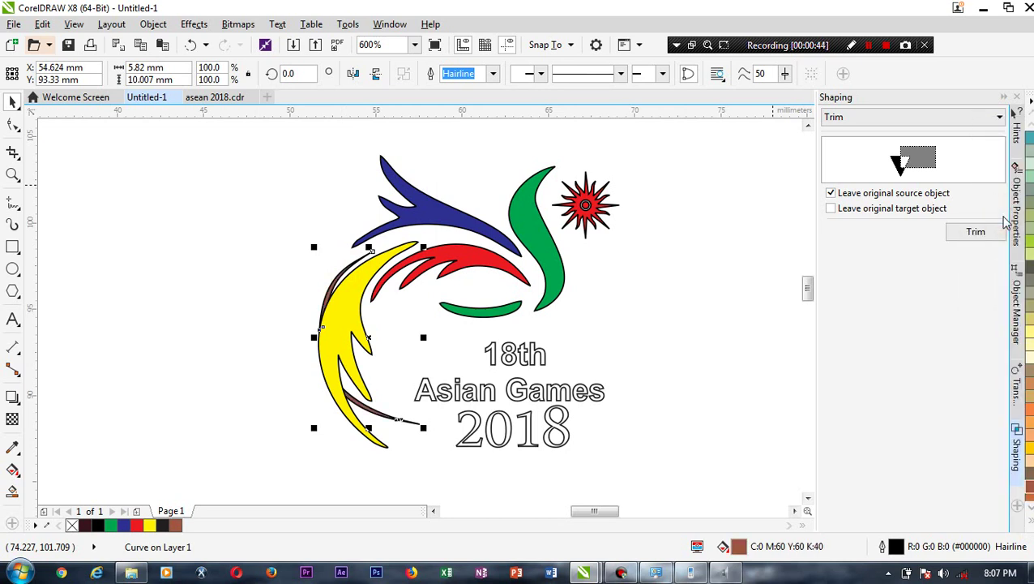
pyautogui.click(1031, 391)
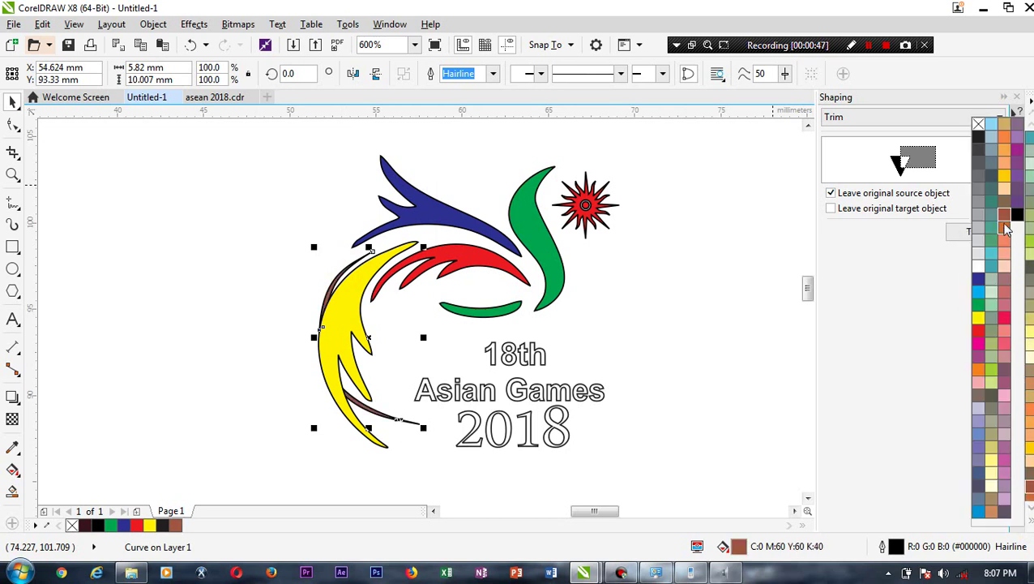
pyautogui.click(704, 368)
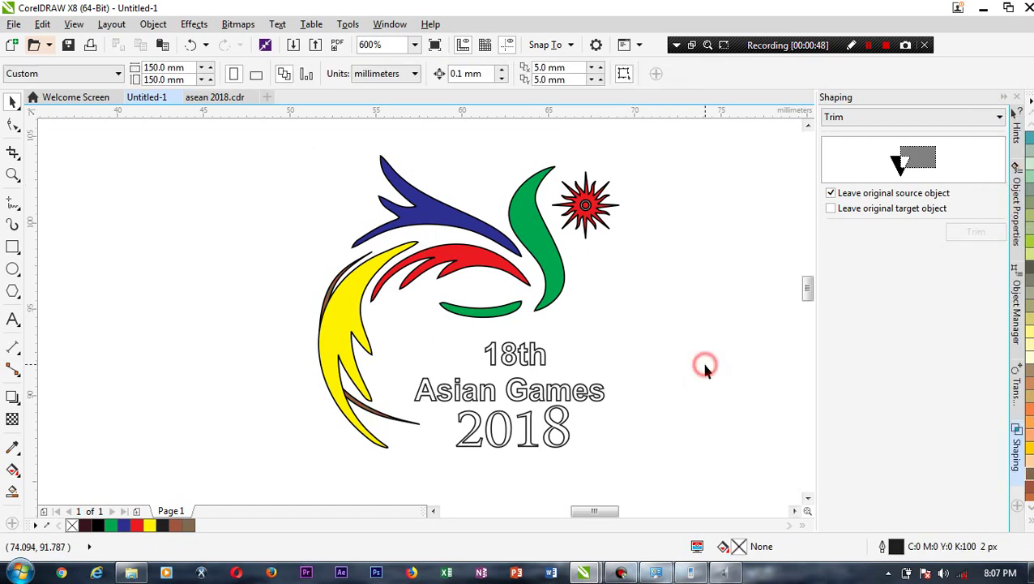
# Fill the "18th", "Asian Games" and "2018" texts with black.
pyautogui.click(539, 355)
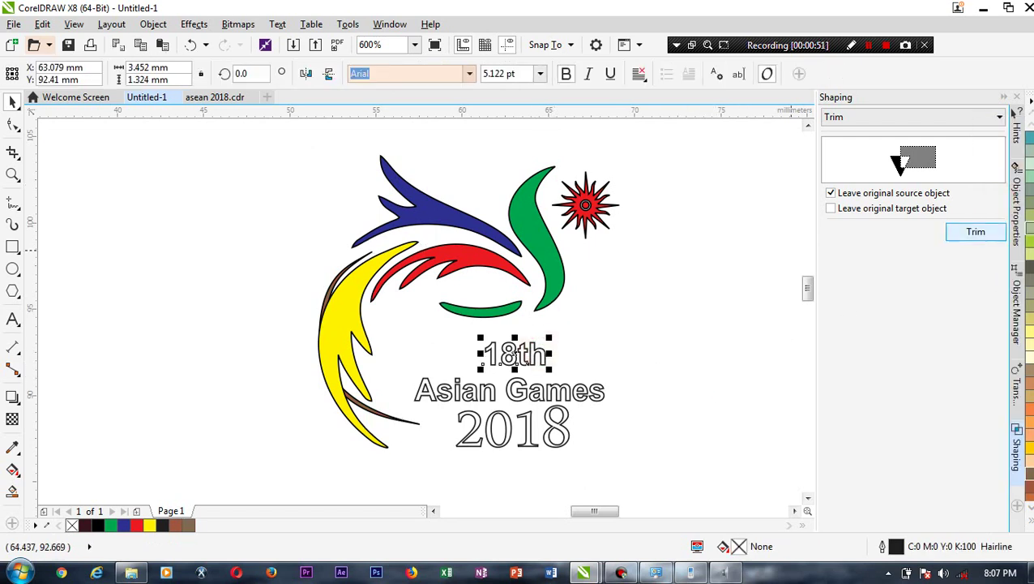
pyautogui.click(97, 525)
pyautogui.moveTo(643, 483); pyautogui.dragTo(368, 368)
pyautogui.click(97, 525)
pyautogui.click(143, 396)
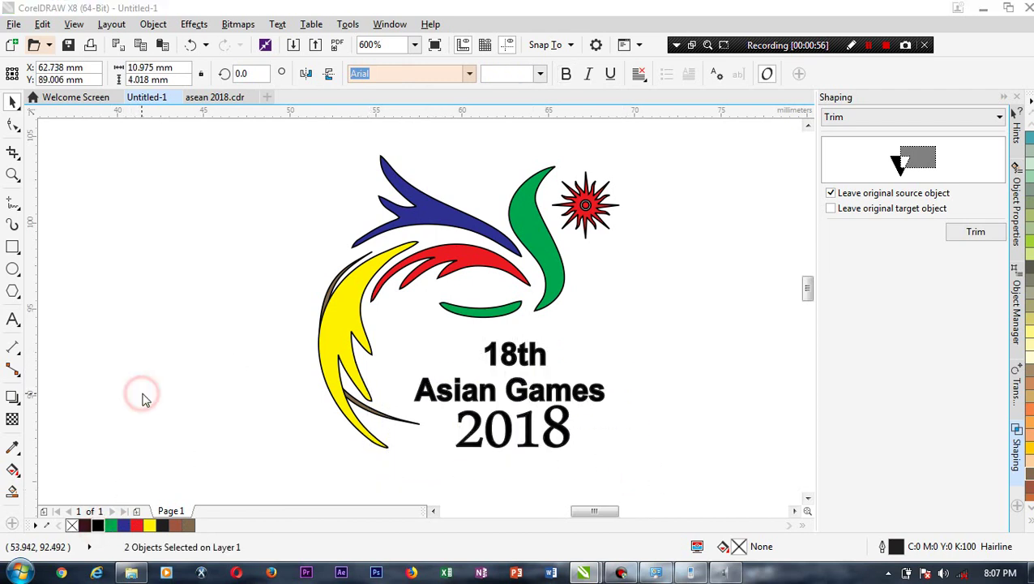
# Cancel the change to the document's default object properties and clear the selection.
pyautogui.click(661, 193)
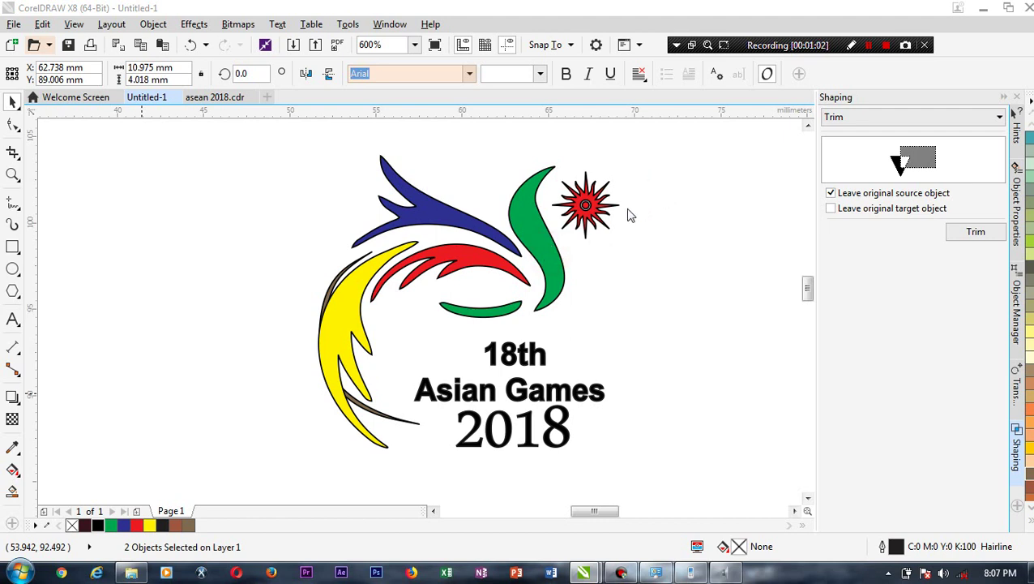
pyautogui.click(625, 207)
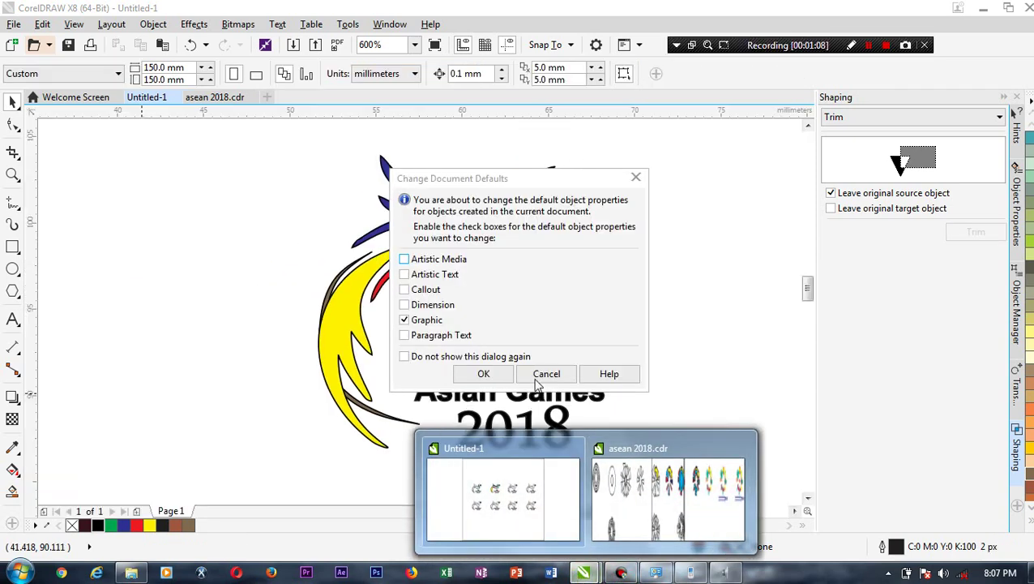
pyautogui.click(536, 383)
pyautogui.click(691, 374)
# Set the outline width of the "Asian Games" and "2018" texts to None.
pyautogui.click(550, 386)
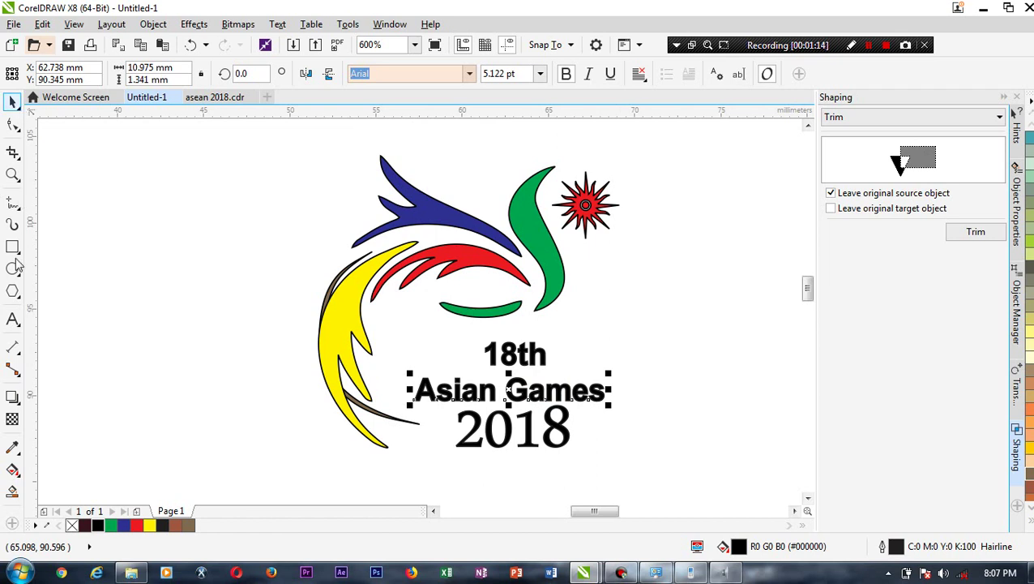
pyautogui.press('F6')
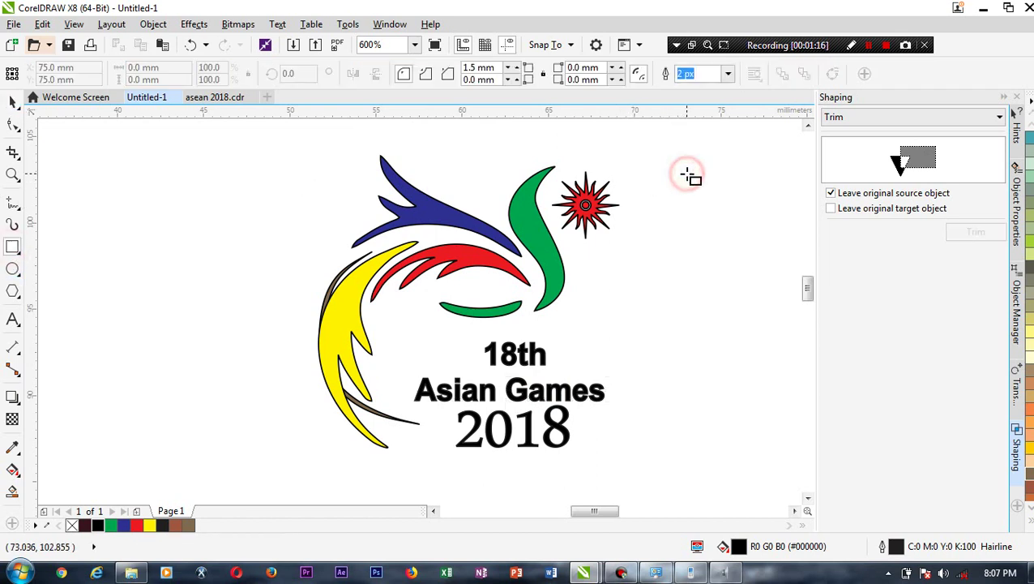
pyautogui.click(728, 73)
pyautogui.click(699, 85)
pyautogui.click(560, 429)
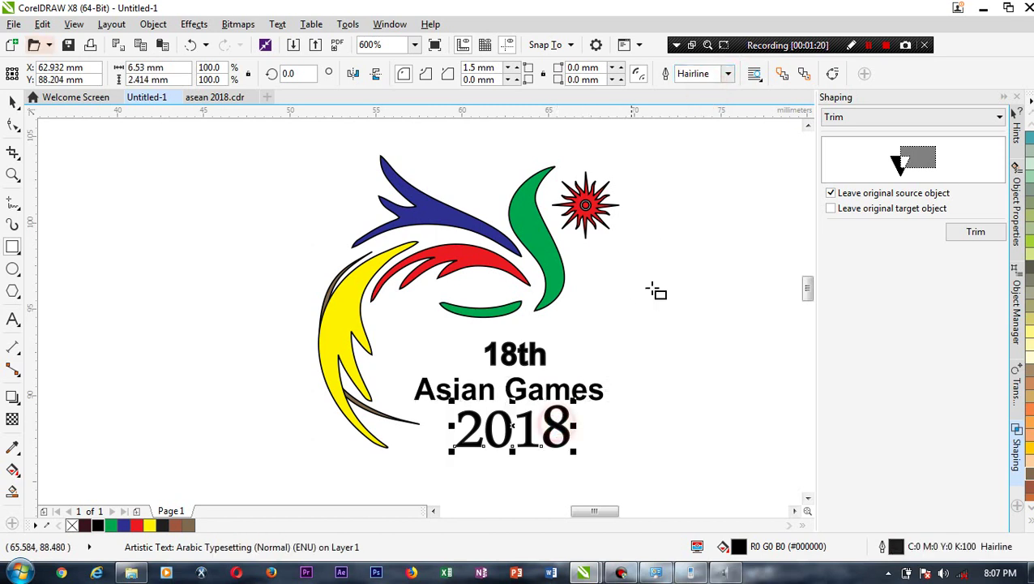
pyautogui.click(727, 73)
pyautogui.click(719, 86)
pyautogui.click(708, 147)
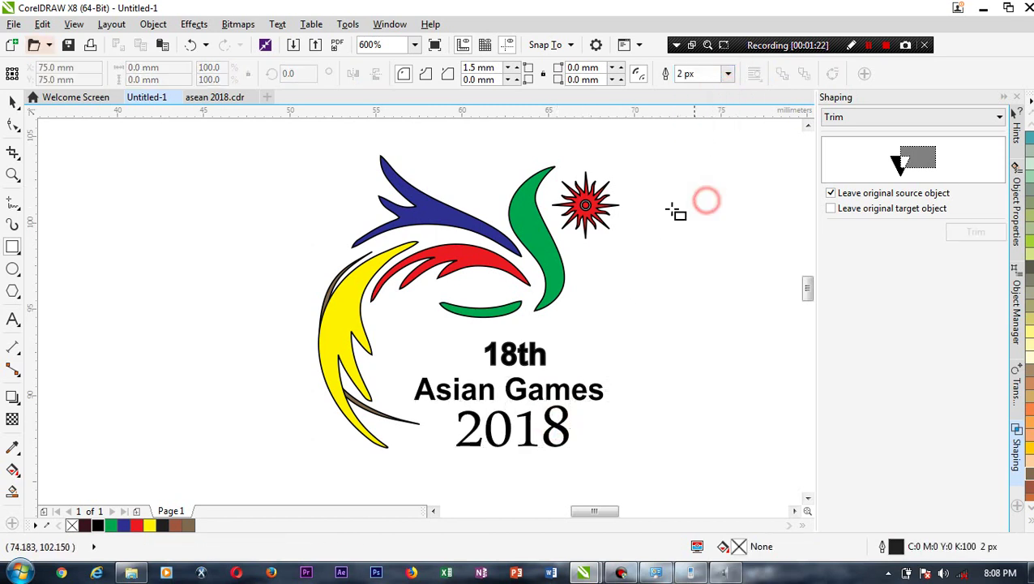
# Set the outline width of the red sun and the green S-shaped neck to None.
pyautogui.click(590, 204)
pyautogui.click(727, 73)
pyautogui.scroll(3, 706, 114)
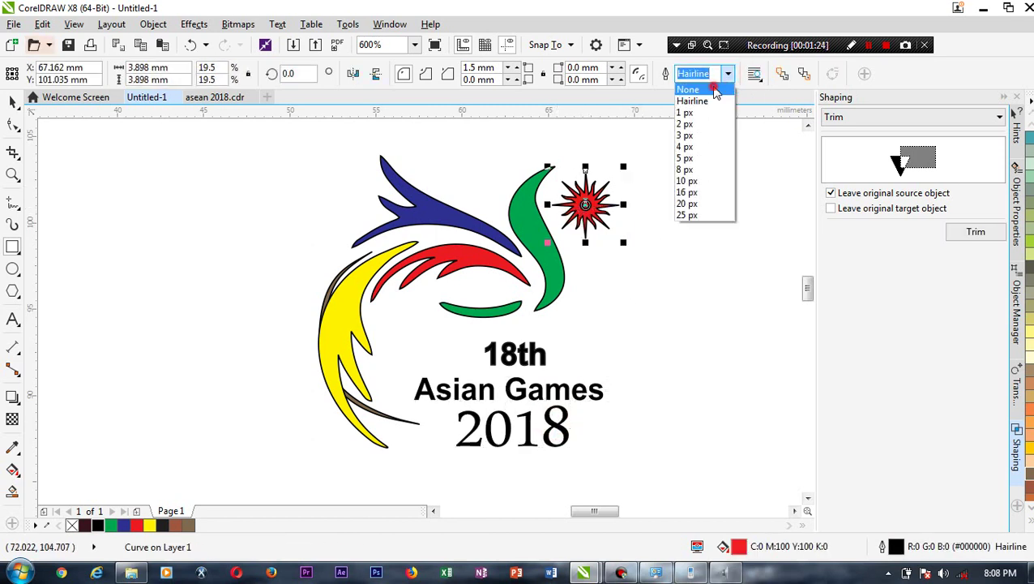
pyautogui.click(716, 83)
pyautogui.click(670, 210)
pyautogui.click(538, 215)
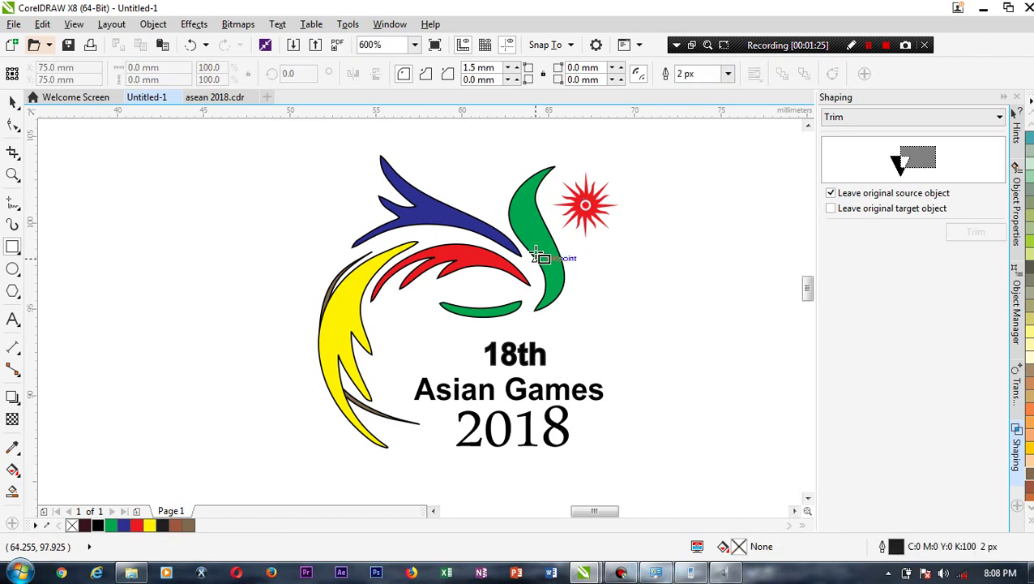
pyautogui.click(728, 73)
pyautogui.click(709, 89)
pyautogui.click(673, 199)
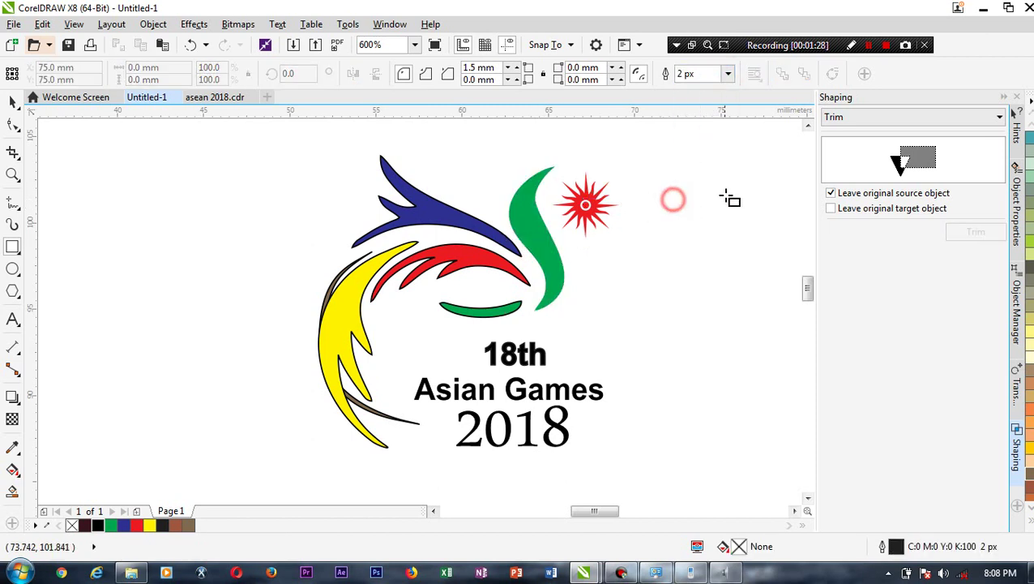
# Set the outline width of the blue wing and the red feather shape to None.
pyautogui.click(504, 258)
pyautogui.click(730, 73)
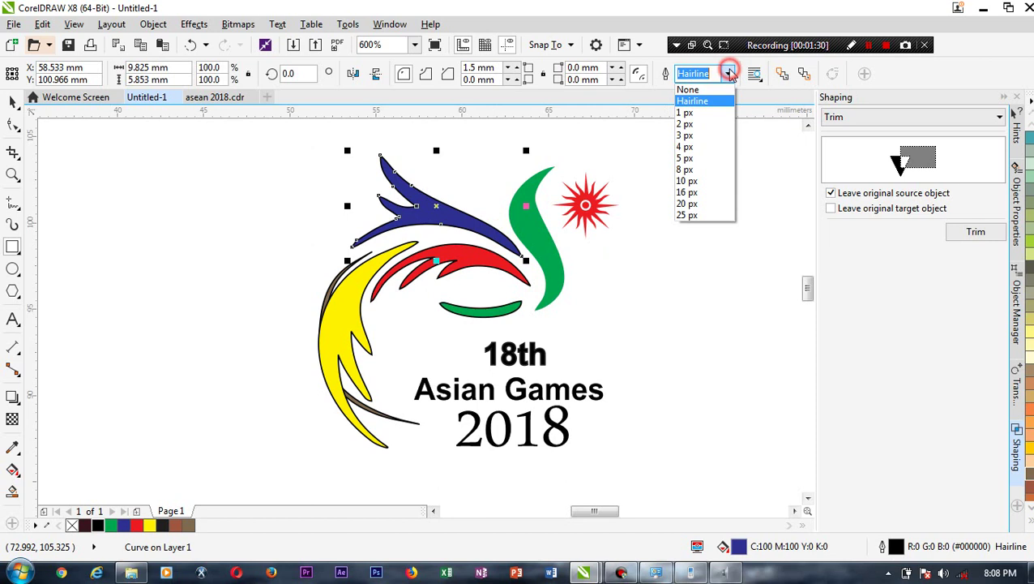
pyautogui.click(687, 89)
pyautogui.click(673, 192)
pyautogui.click(489, 272)
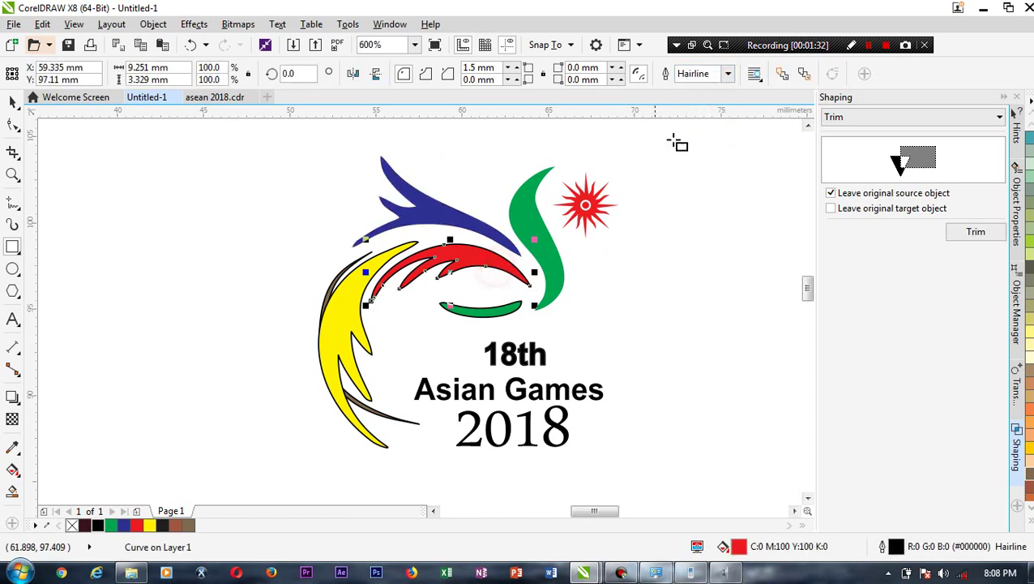
pyautogui.click(727, 73)
pyautogui.click(697, 88)
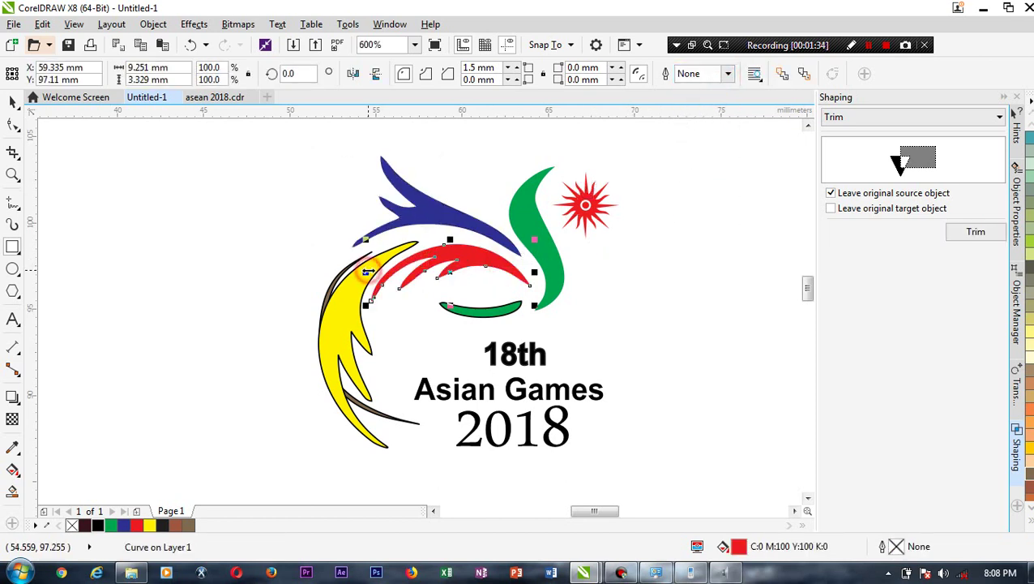
# Set the outline width of the yellow tail and the thin brown curve behind it to None.
pyautogui.click(349, 297)
pyautogui.click(727, 74)
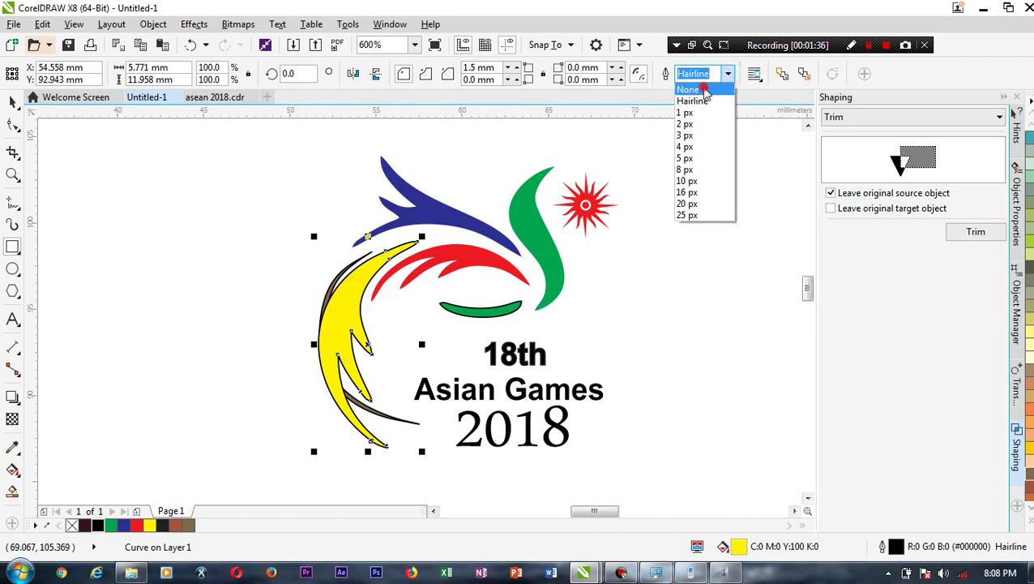
pyautogui.click(704, 90)
pyautogui.click(669, 173)
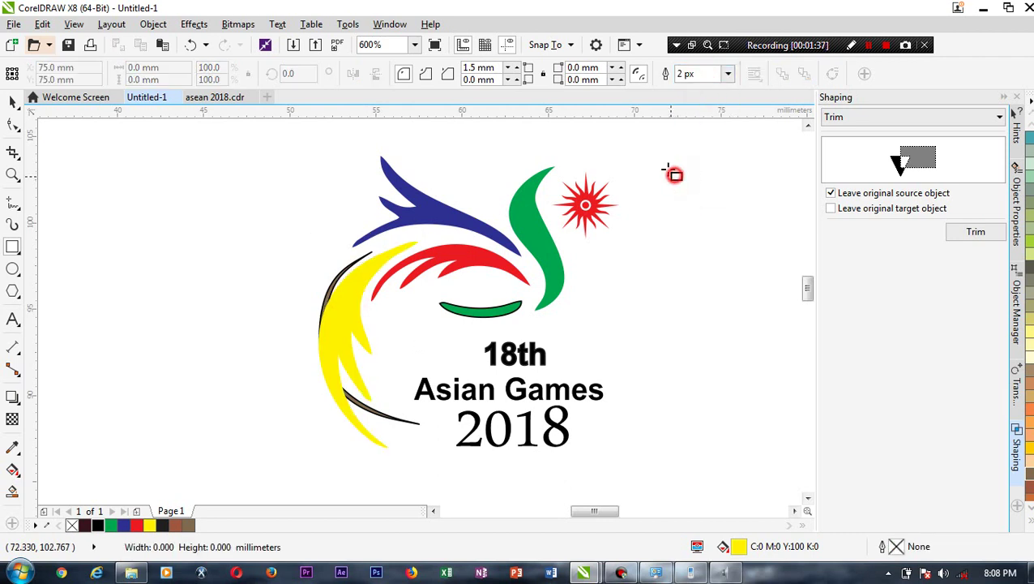
pyautogui.click(332, 292)
pyautogui.click(332, 278)
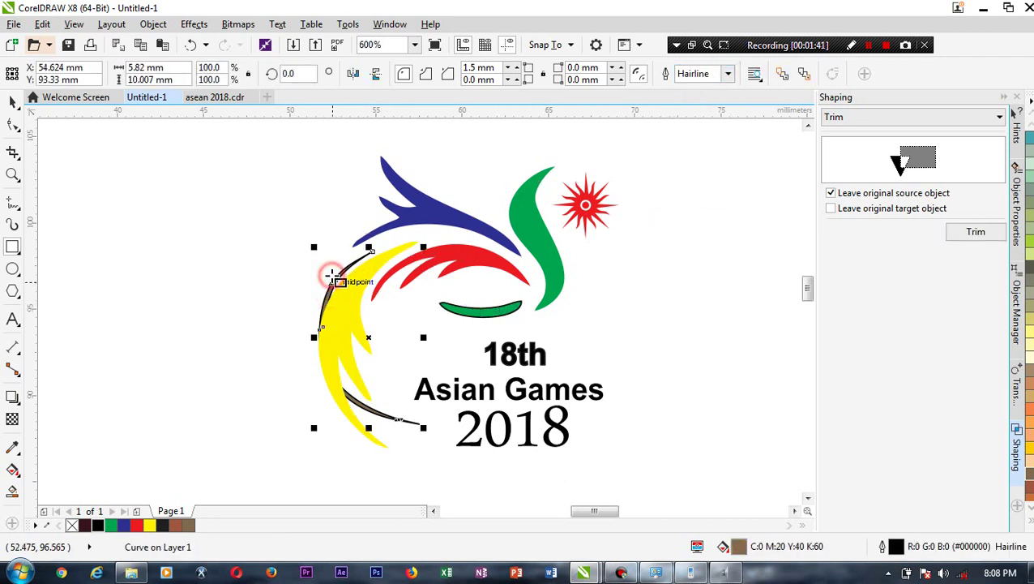
pyautogui.click(728, 74)
pyautogui.click(716, 87)
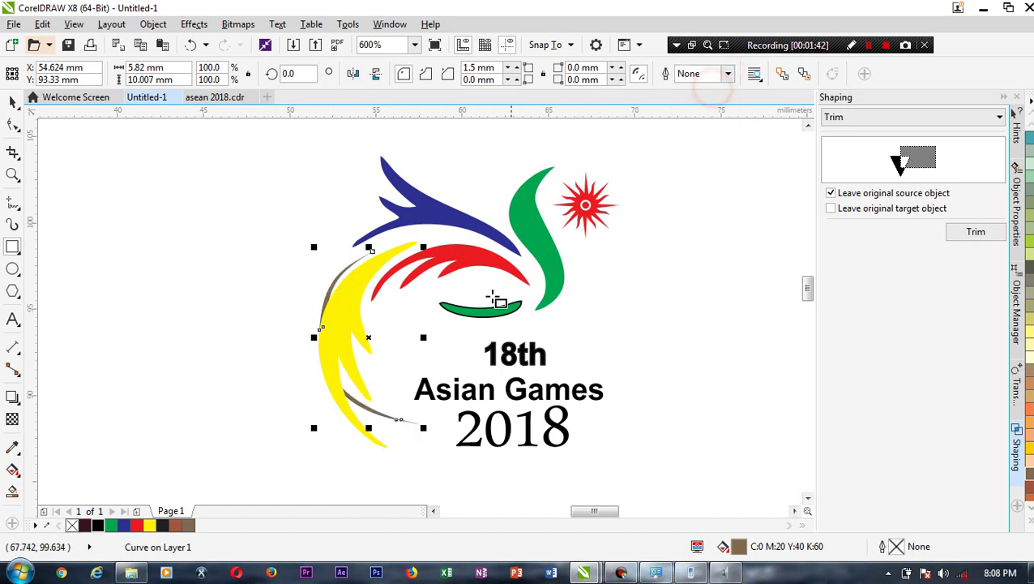
# Set the outline width of the green crescent above the "18th" text to None.
pyautogui.click(478, 310)
pyautogui.click(730, 74)
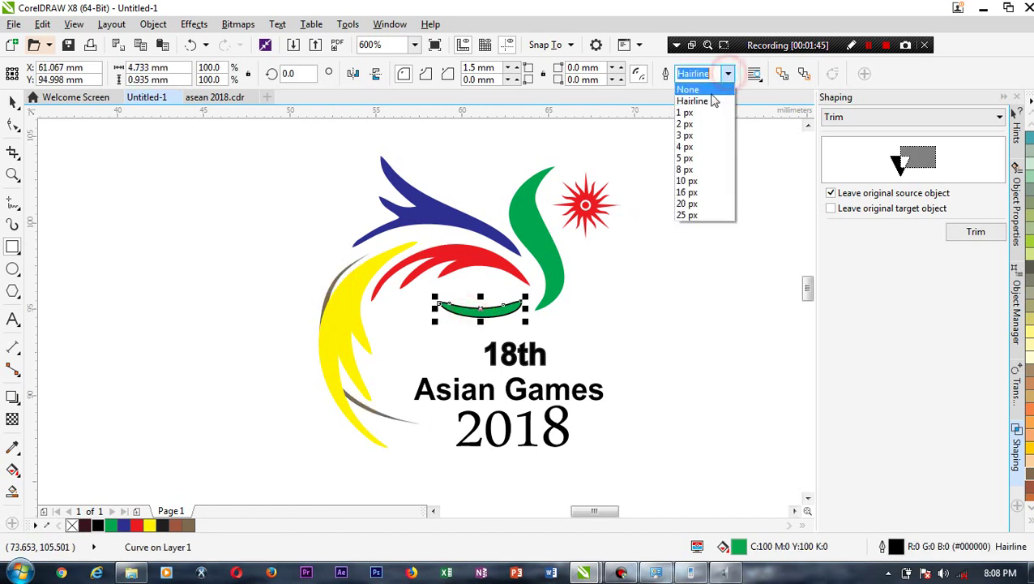
pyautogui.click(714, 87)
pyautogui.click(699, 172)
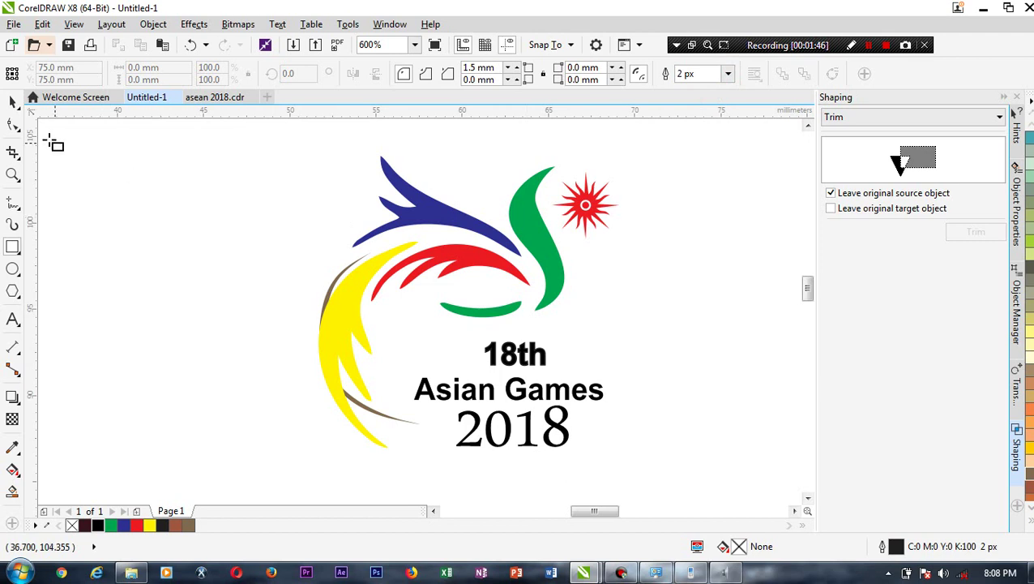
# Draw a rectangle about 29.5 by 22.2 mm around the whole coloured logo.
pyautogui.click(12, 101)
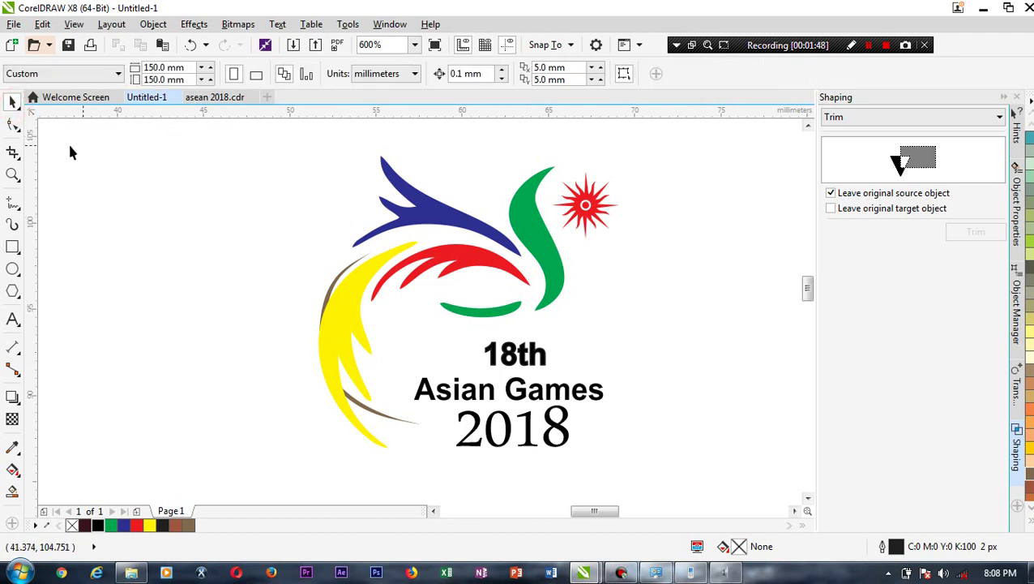
pyautogui.click(10, 249)
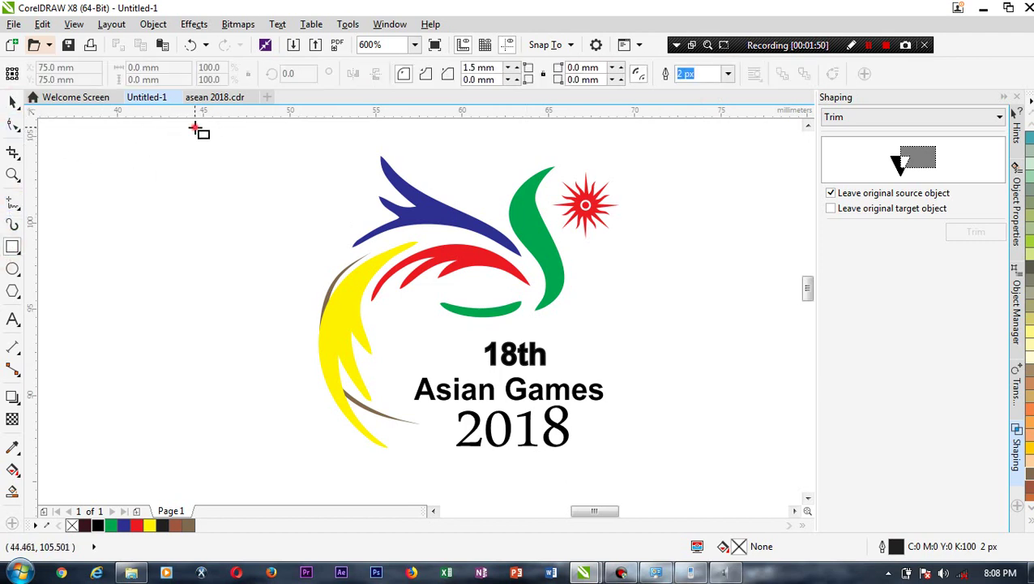
pyautogui.moveTo(195, 127); pyautogui.dragTo(706, 474)
pyautogui.scroll(-1, 677, 349)
pyautogui.scroll(1, 690, 235)
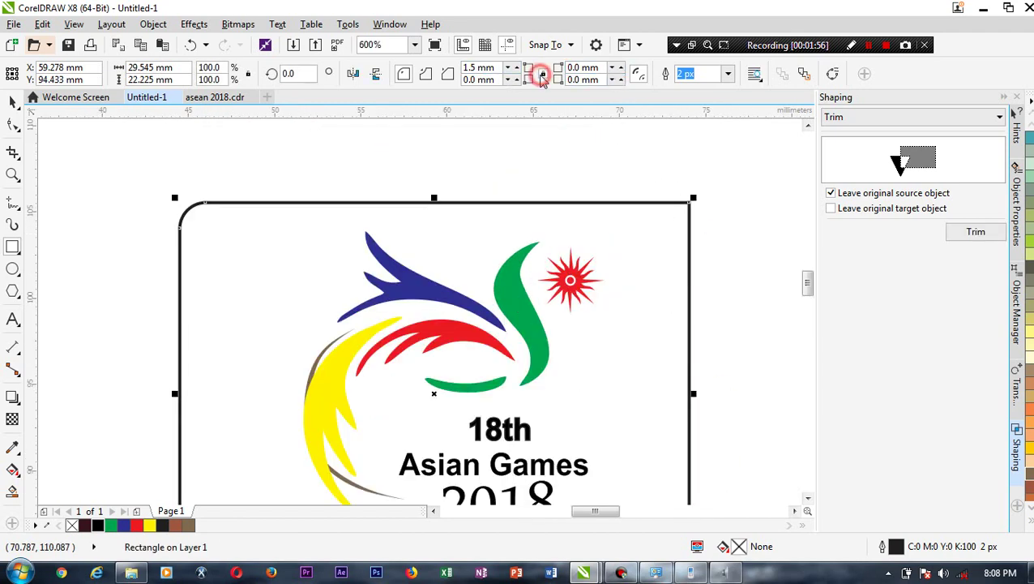
# Round all the rectangle's corners together, trying a 20 mm radius and settling on 5 mm for the upper-left corner.
pyautogui.doubleClick(470, 68)
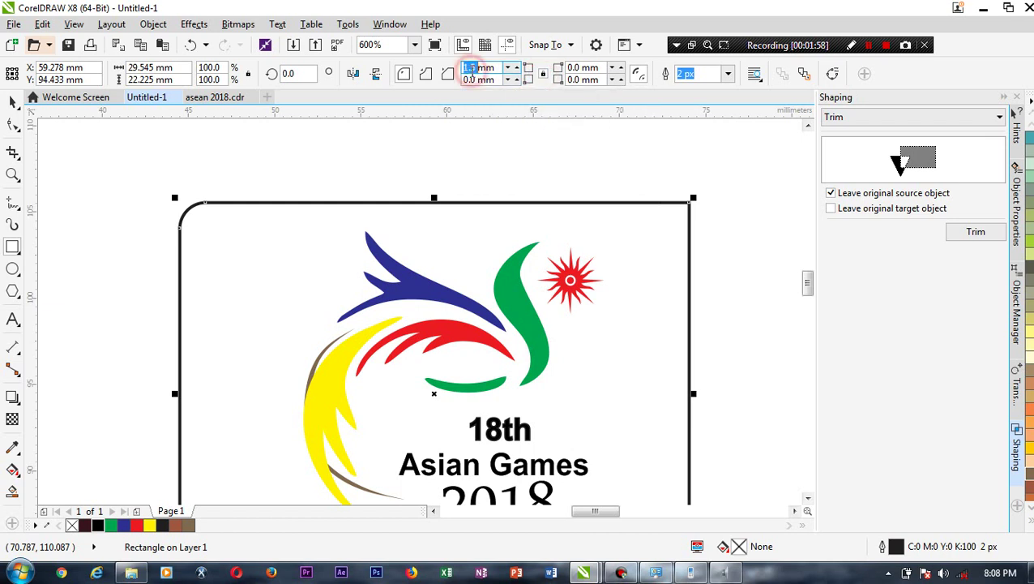
pyautogui.press('Return')
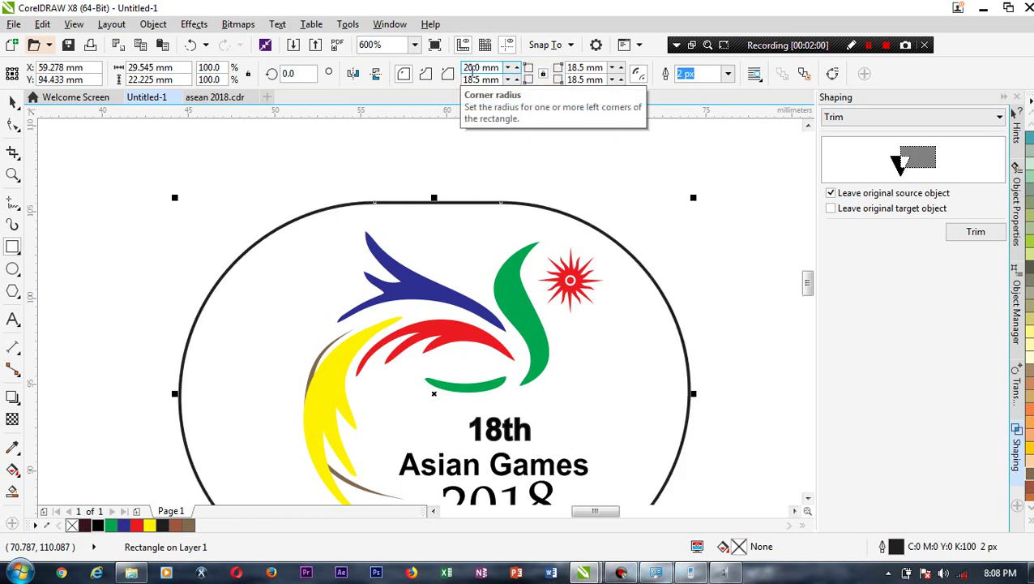
pyautogui.doubleClick(473, 69)
pyautogui.write('5')
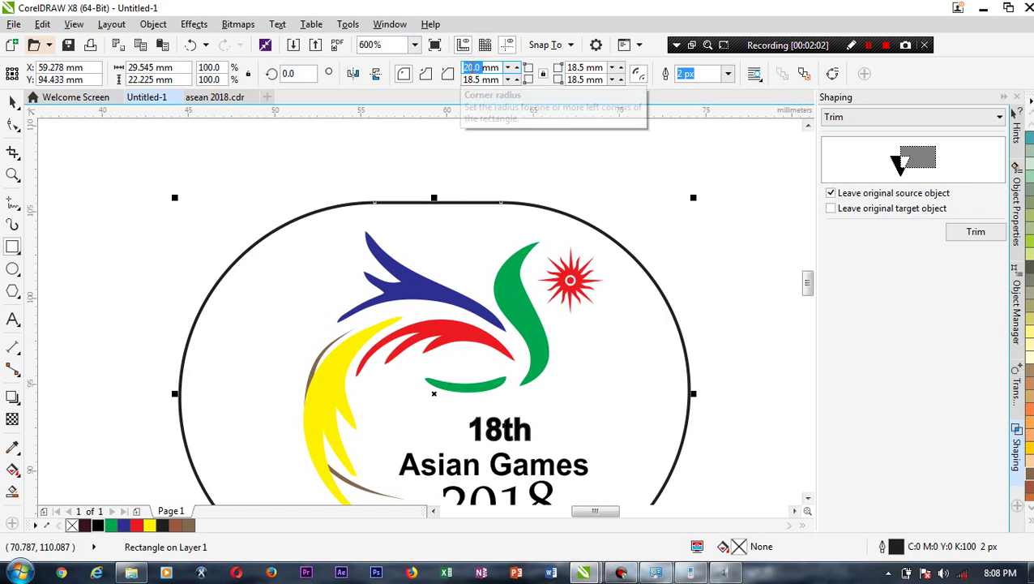
pyautogui.press('Return')
# Narrow the rounded rectangle from its left side to a width of about 26.1 mm.
pyautogui.scroll(-4, 519, 247)
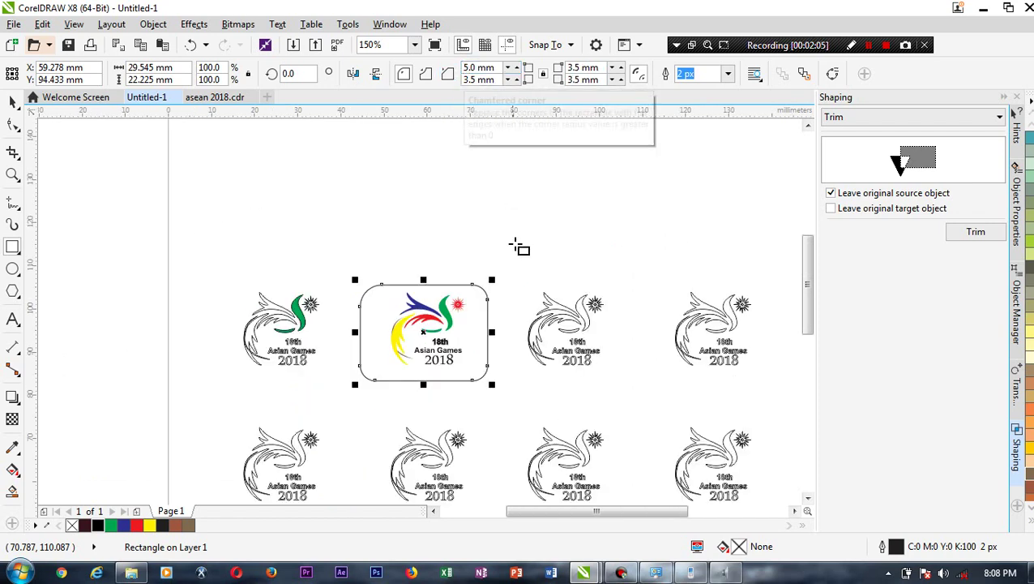
pyautogui.scroll(2, 438, 347)
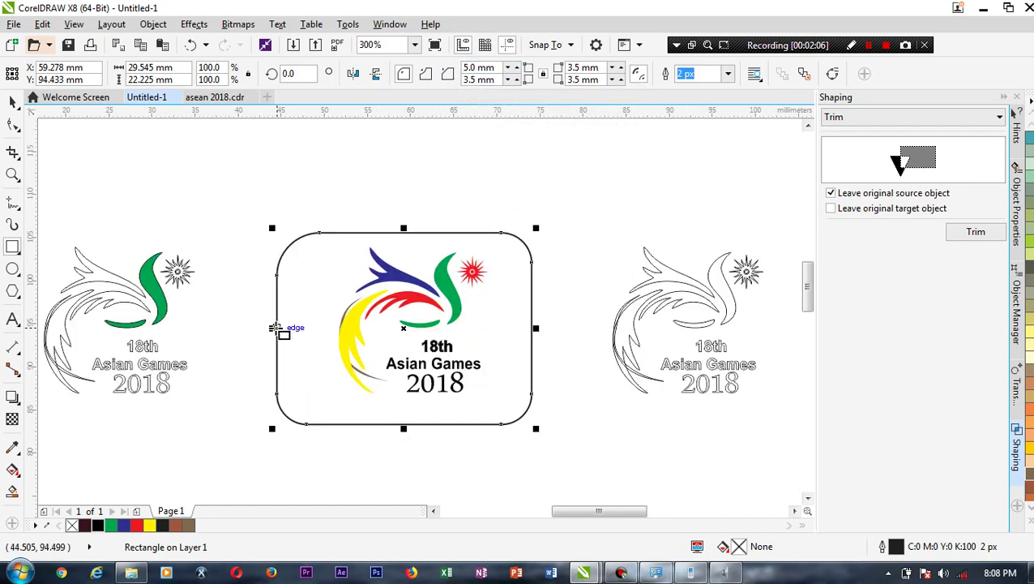
pyautogui.moveTo(272, 328); pyautogui.dragTo(301, 327)
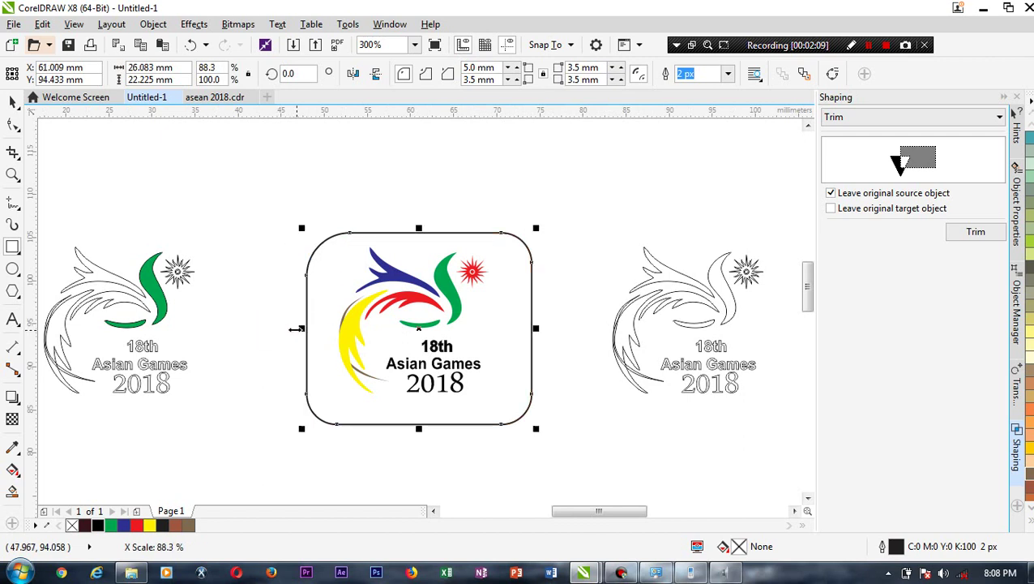
pyautogui.scroll(2, 429, 357)
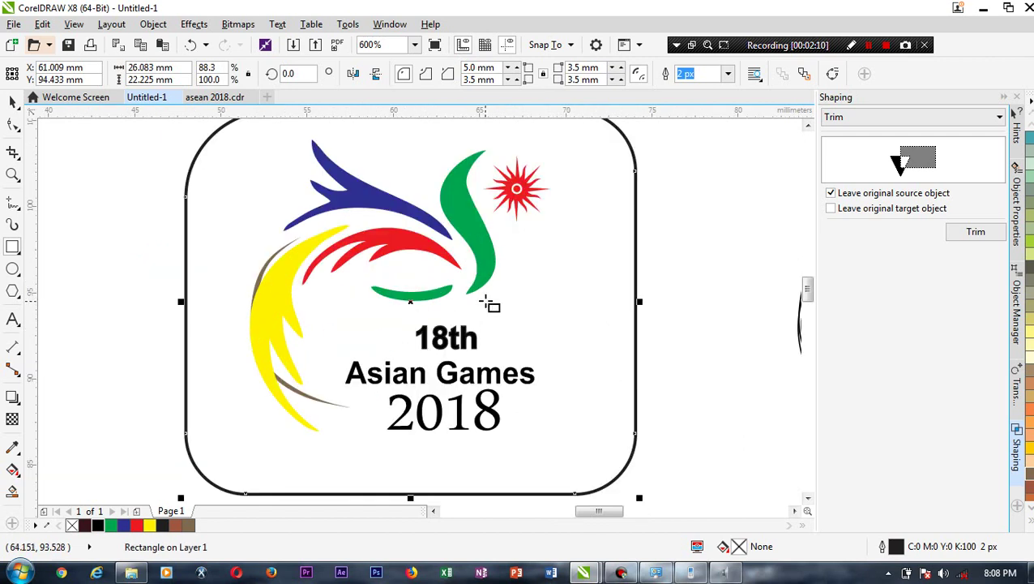
# Fill the rounded rectangle with lime green (C:40 M:0 Y:100 K:0) and send it behind the logo.
pyautogui.click(1031, 244)
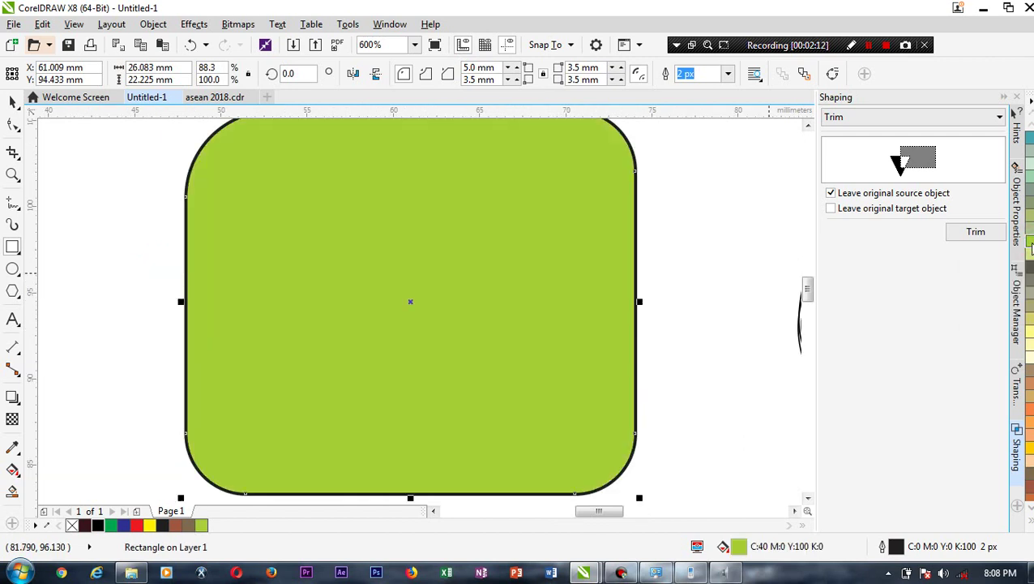
pyautogui.hotkey('shift', 'pagedown')
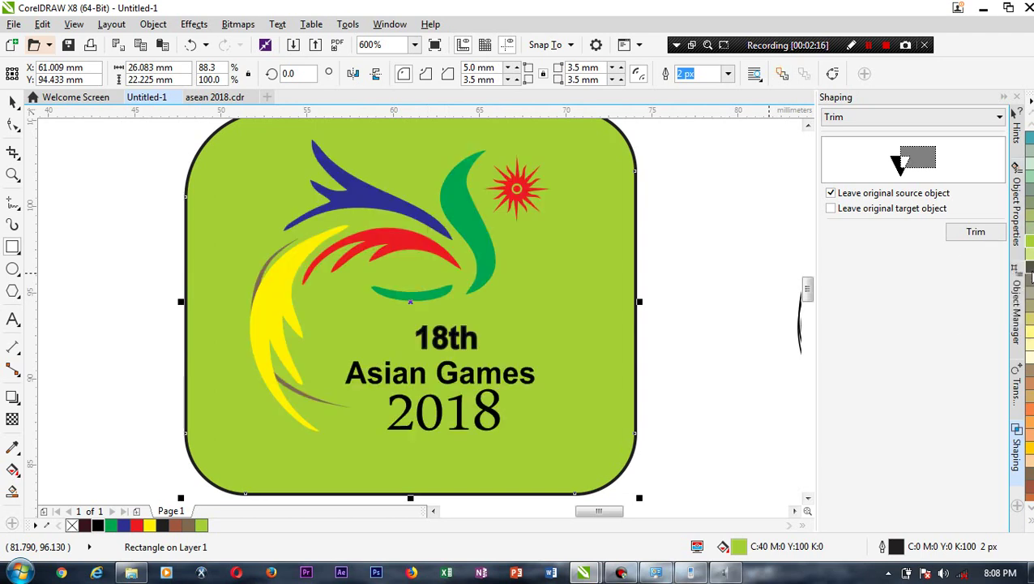
# Try a deep yellow fill (C:0 M:20 Y:100 K:0) on the background rectangle.
pyautogui.click(1030, 272)
pyautogui.click(1029, 456)
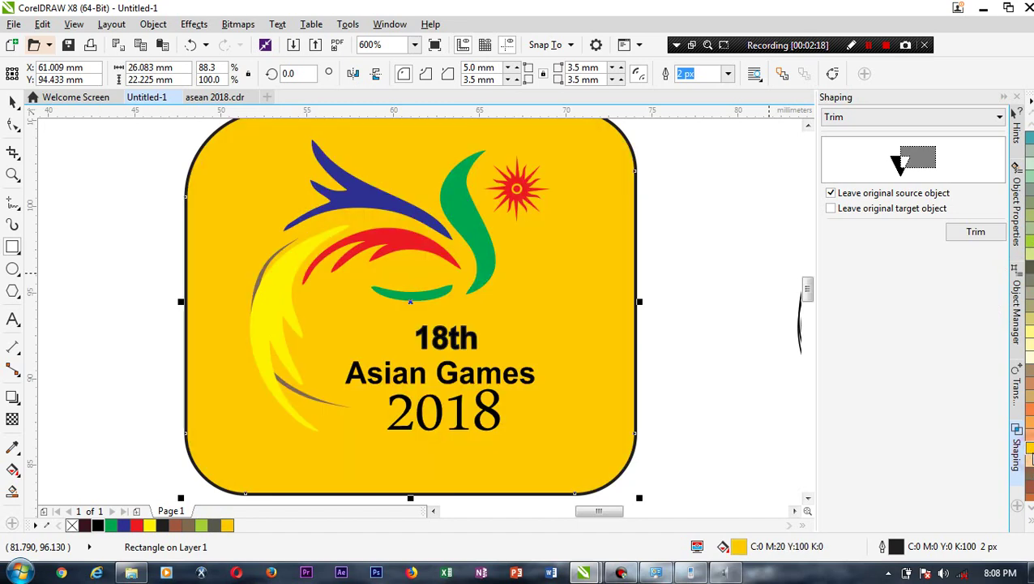
pyautogui.press('F2')
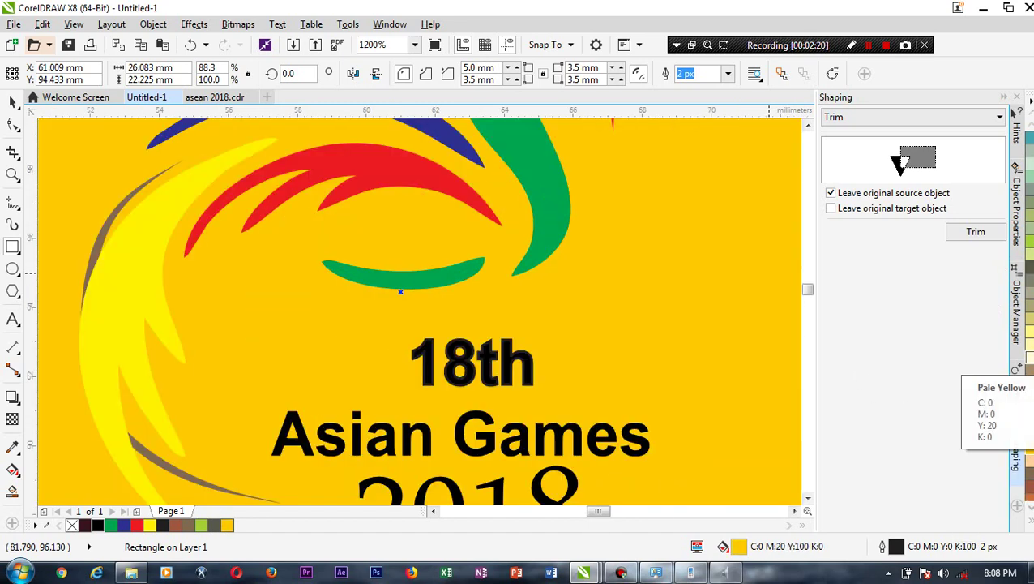
pyautogui.press('F3')
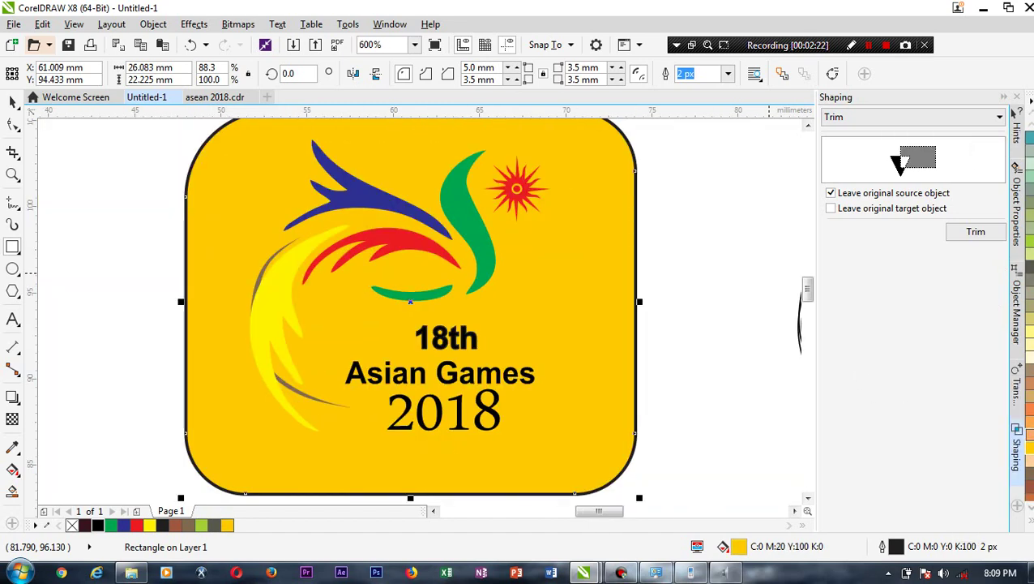
# Fill the background rectangle with light grey (C:0 M:0 Y:0 K:10) and deselect it.
pyautogui.click(1029, 521)
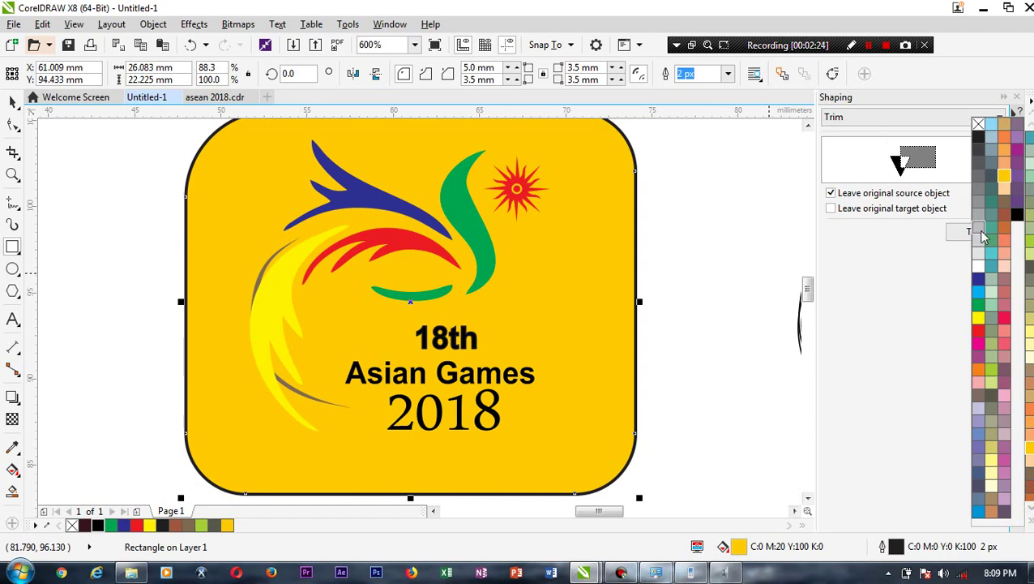
pyautogui.click(980, 260)
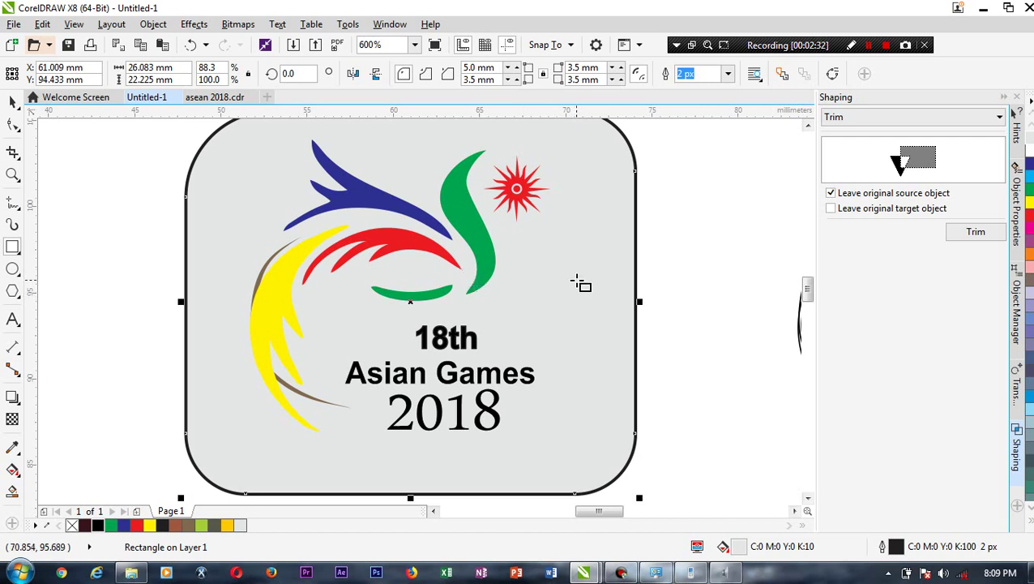
pyautogui.click(12, 101)
pyautogui.click(756, 203)
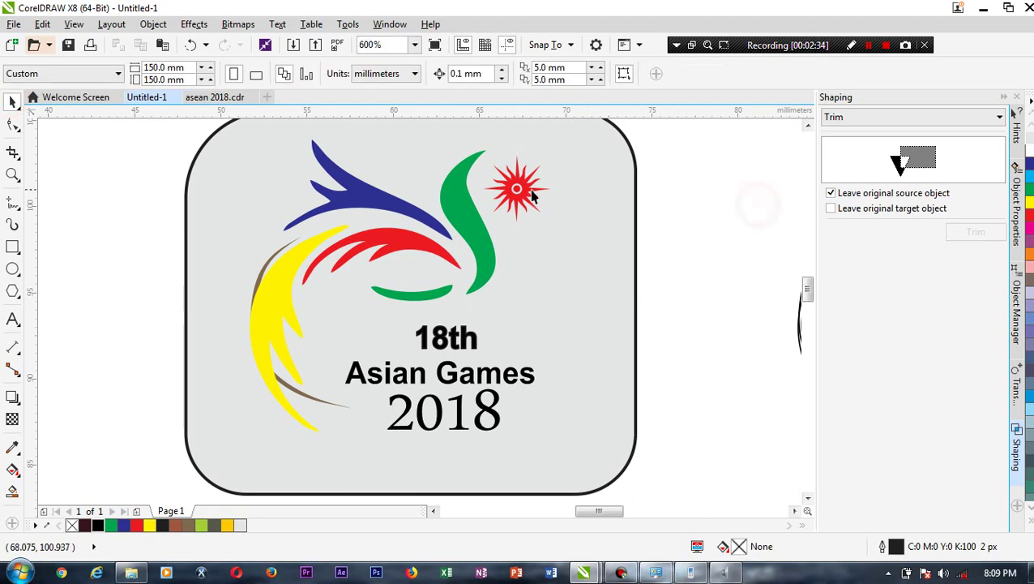
# Examine the red sun and the green S-shaped neck up close for leftover outlines.
pyautogui.click(533, 196)
pyautogui.click(415, 45)
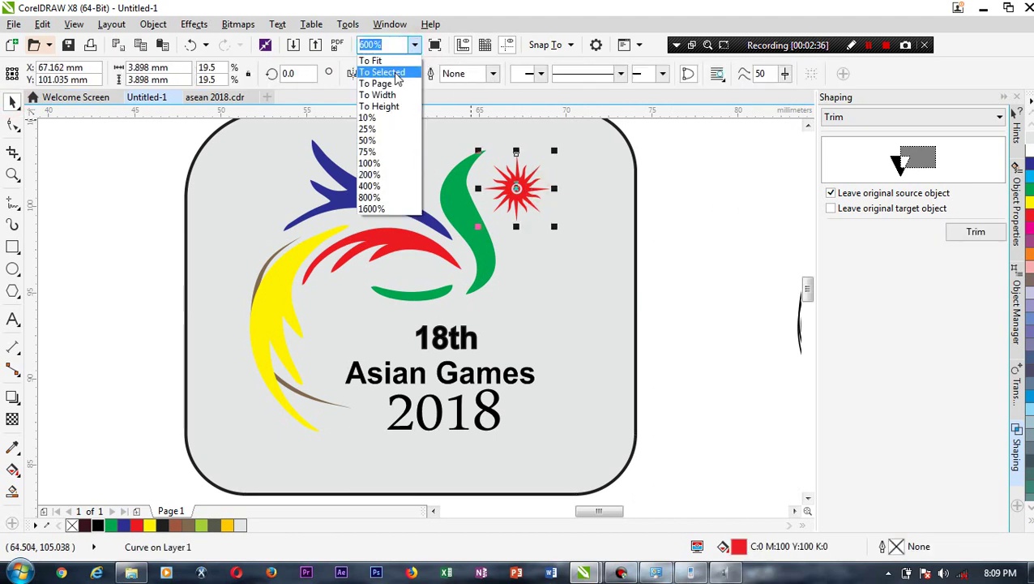
pyautogui.click(397, 72)
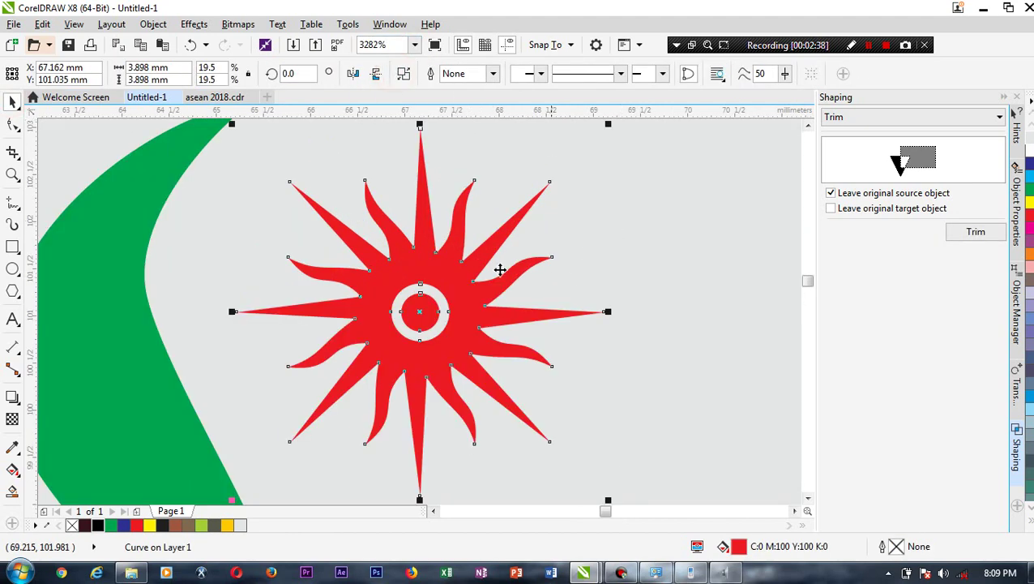
pyautogui.click(102, 414)
pyautogui.click(414, 45)
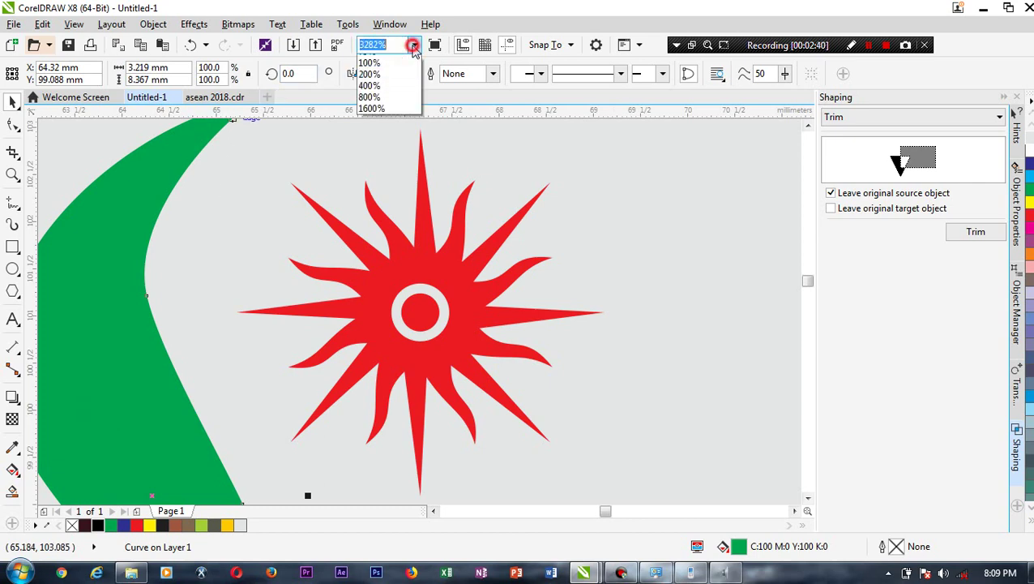
pyautogui.click(397, 72)
# Examine the blue wing and the red feather shape up close for leftover outlines.
pyautogui.click(254, 278)
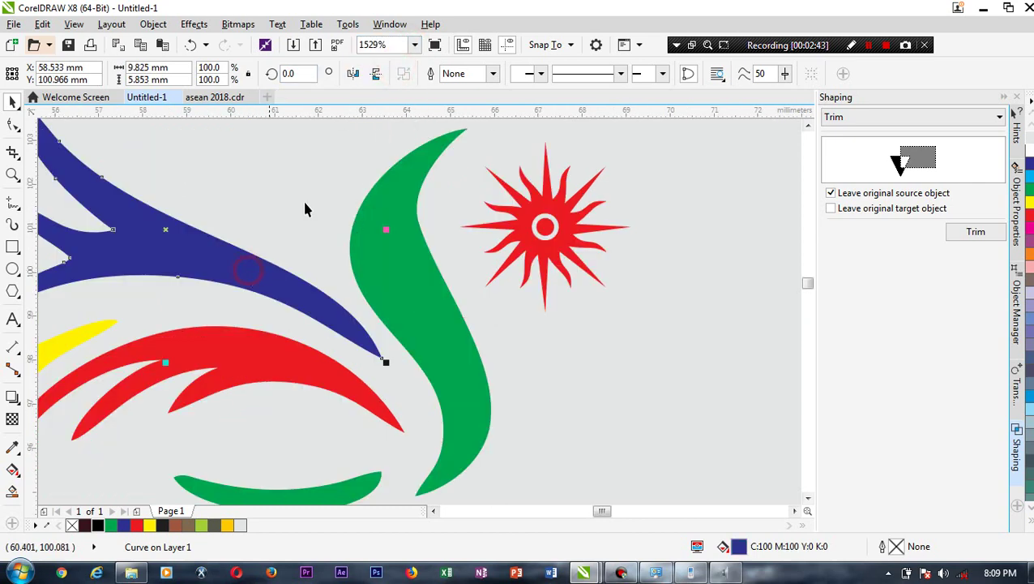
pyautogui.click(415, 45)
pyautogui.click(397, 69)
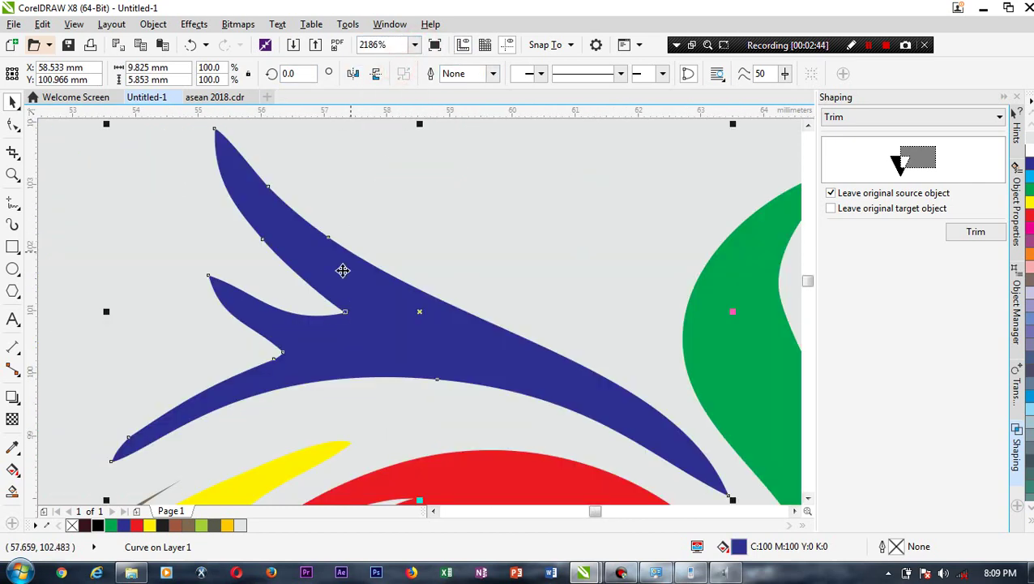
pyautogui.click(454, 478)
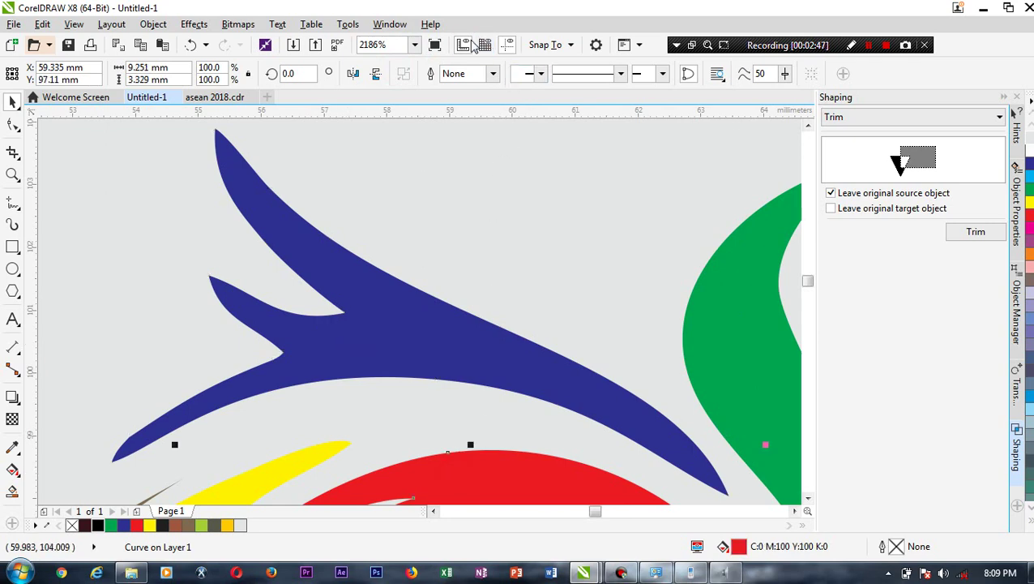
pyautogui.click(415, 45)
pyautogui.click(401, 69)
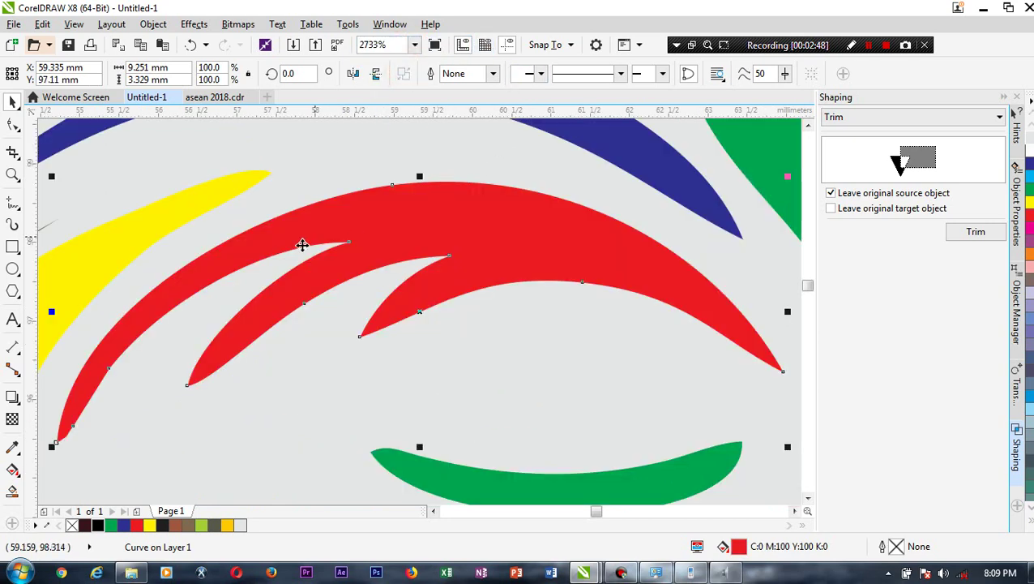
# Examine the green crescent above the "18th" text up close for a leftover outline.
pyautogui.click(446, 482)
pyautogui.click(414, 44)
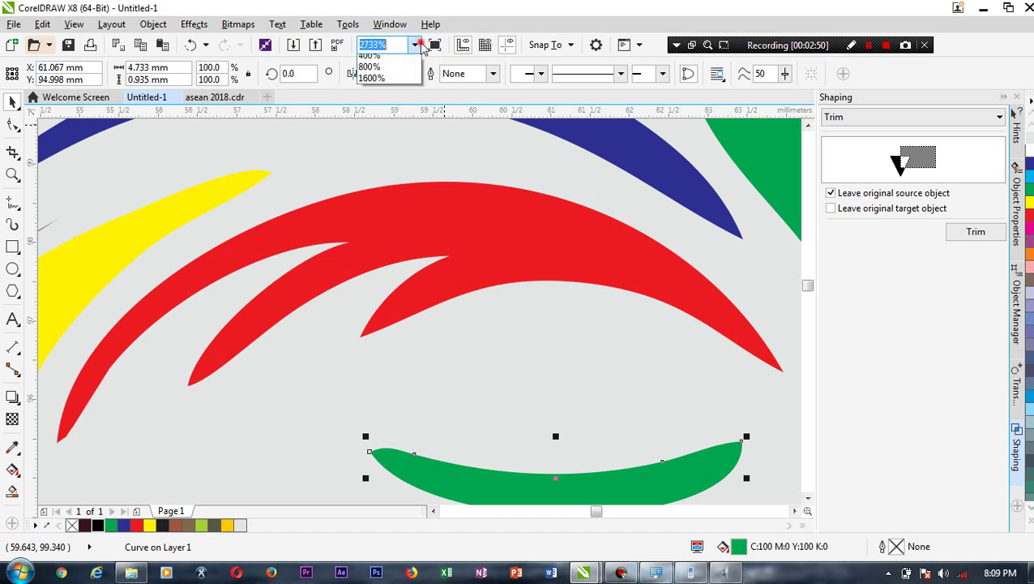
pyautogui.click(397, 72)
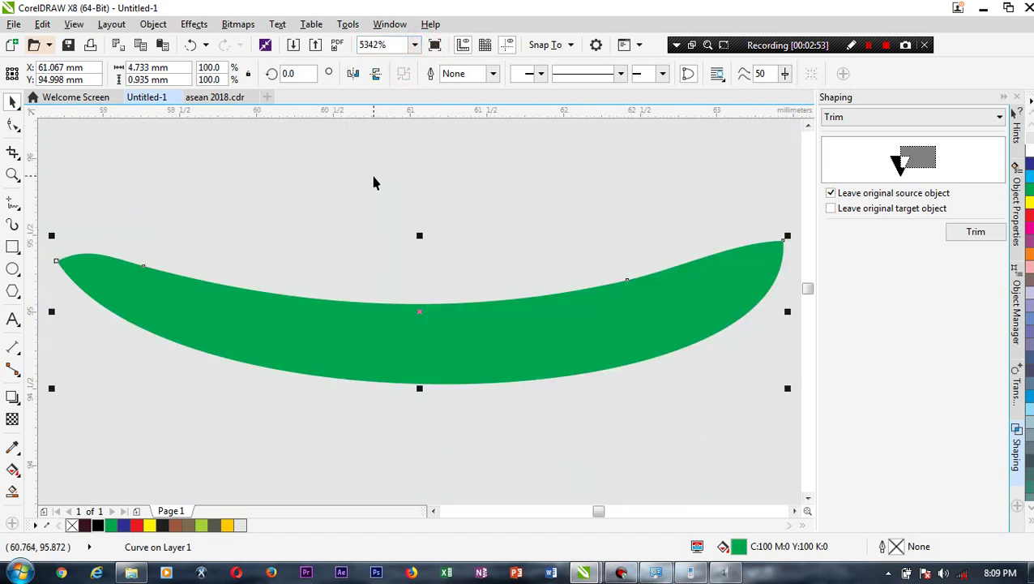
pyautogui.scroll(-4, 373, 183)
pyautogui.scroll(2, 250, 162)
# Examine the yellow tail and the thin brown curve behind it up close for leftover outlines.
pyautogui.click(253, 189)
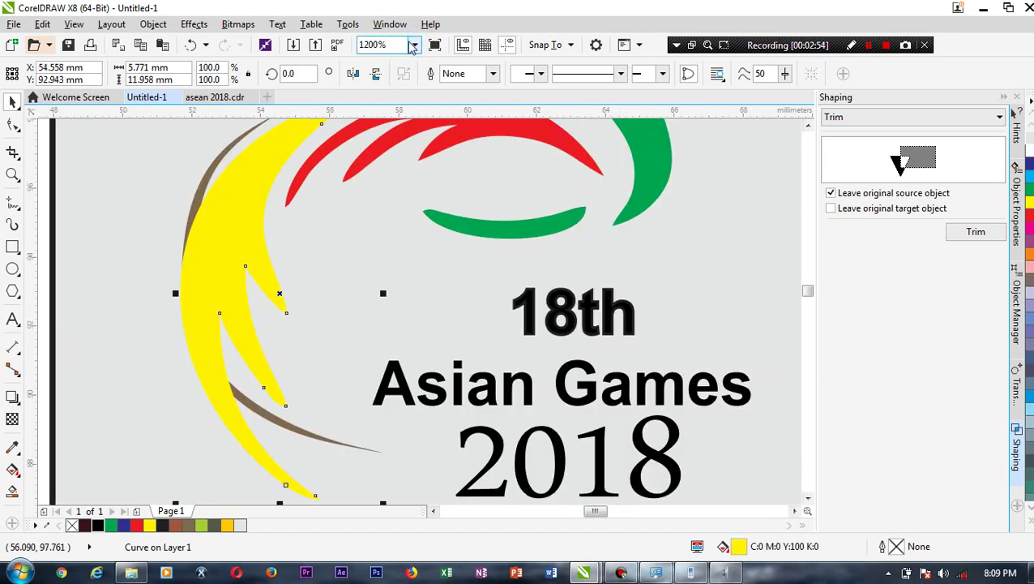
pyautogui.click(414, 44)
pyautogui.click(395, 72)
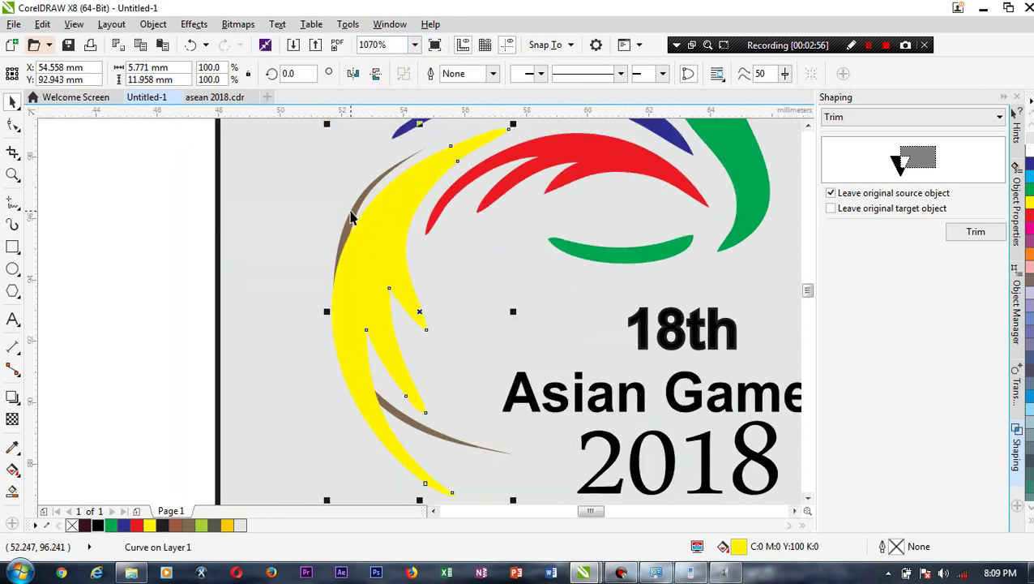
pyautogui.click(336, 211)
pyautogui.click(414, 44)
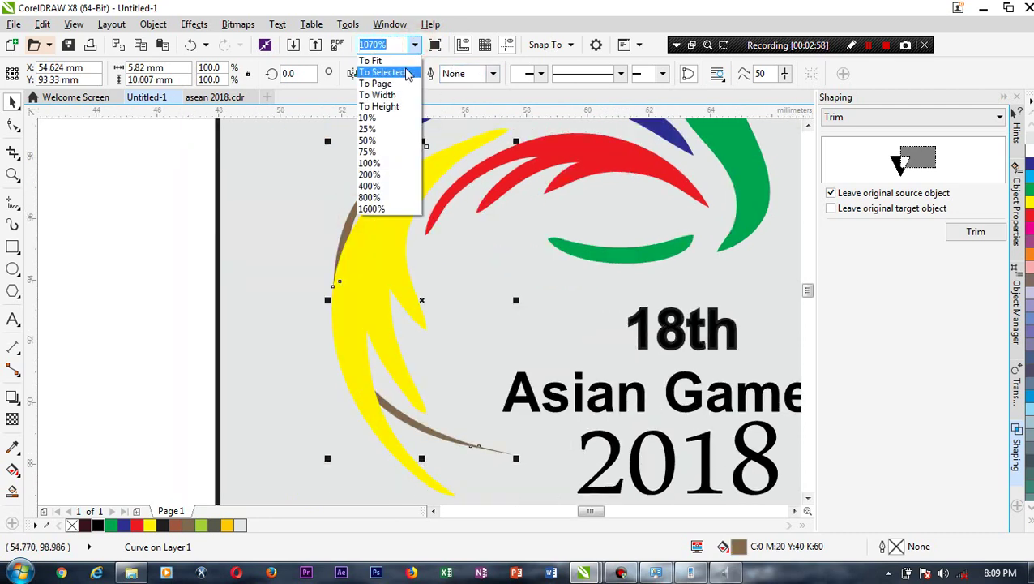
pyautogui.click(396, 72)
# Remove the outline from the "18th" text by setting its outline width to None.
pyautogui.click(442, 257)
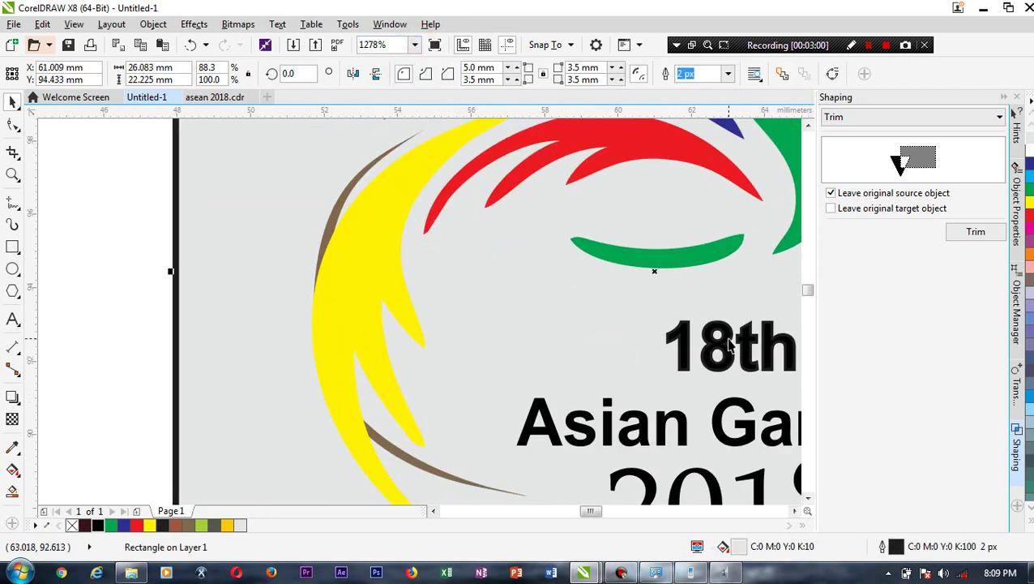
pyautogui.scroll(5, 730, 344)
pyautogui.click(680, 361)
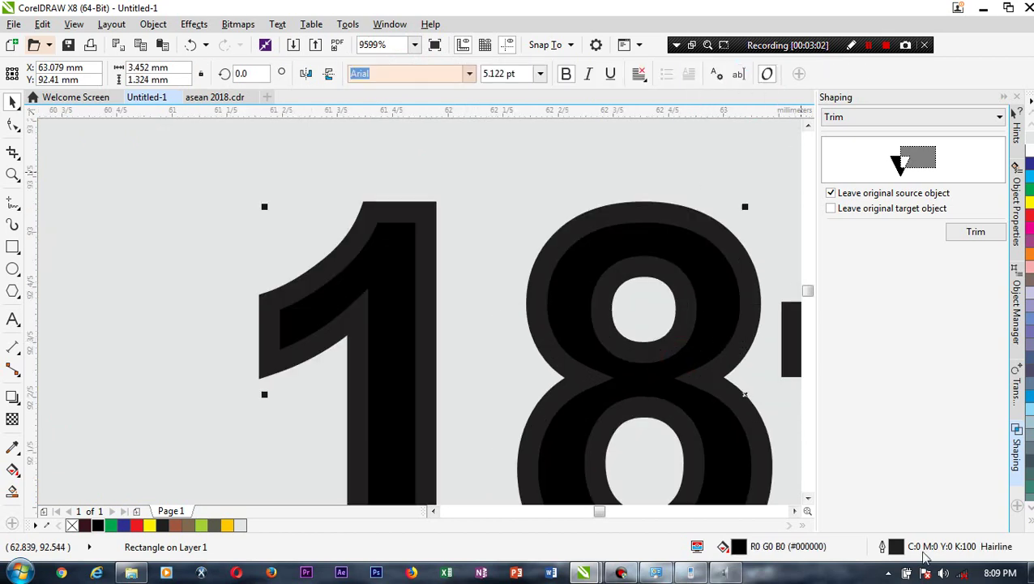
pyautogui.doubleClick(897, 549)
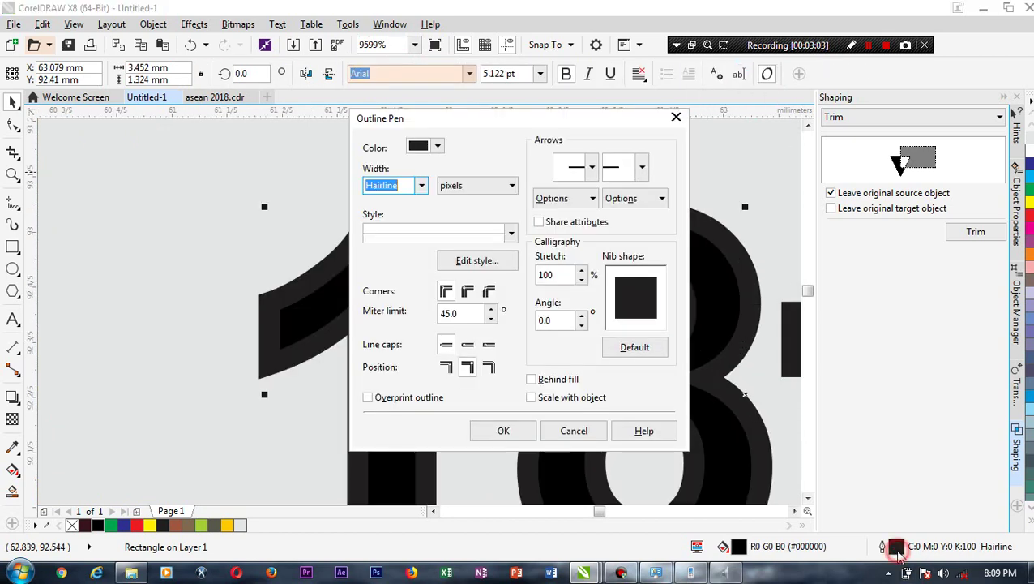
pyautogui.click(416, 186)
pyautogui.click(407, 201)
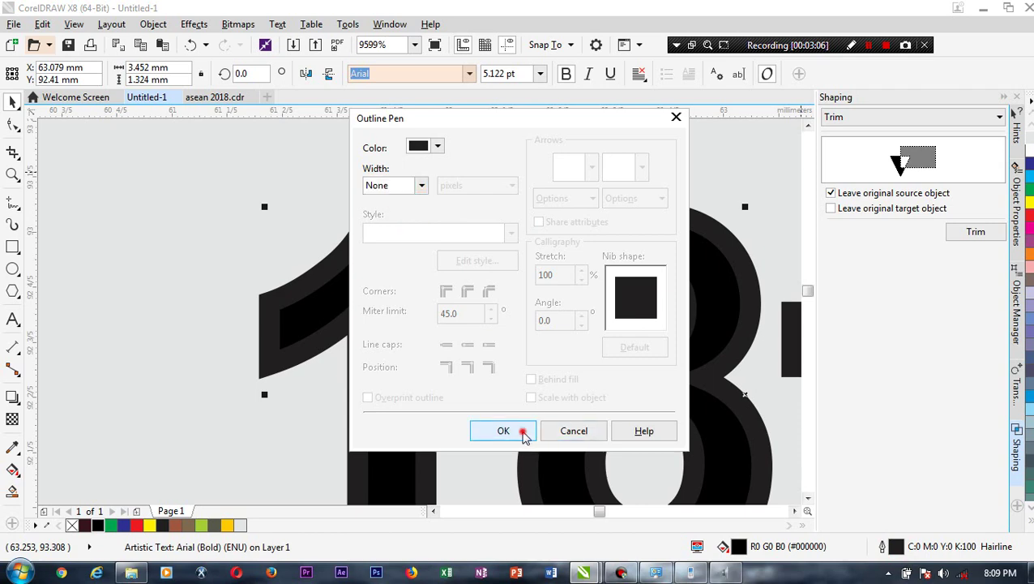
pyautogui.click(503, 431)
pyautogui.scroll(-3, 408, 316)
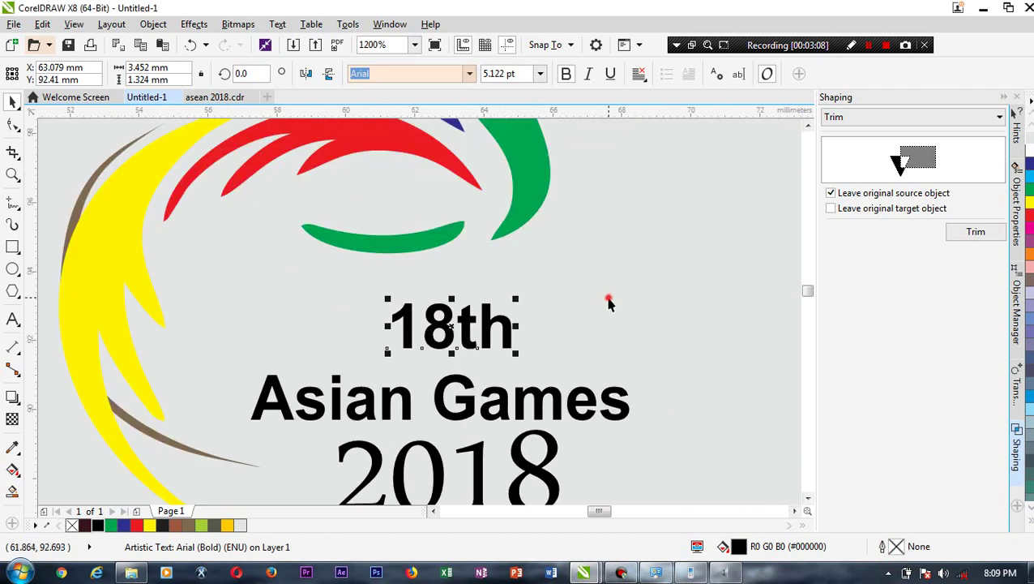
pyautogui.scroll(-2, 507, 306)
pyautogui.scroll(1, 529, 209)
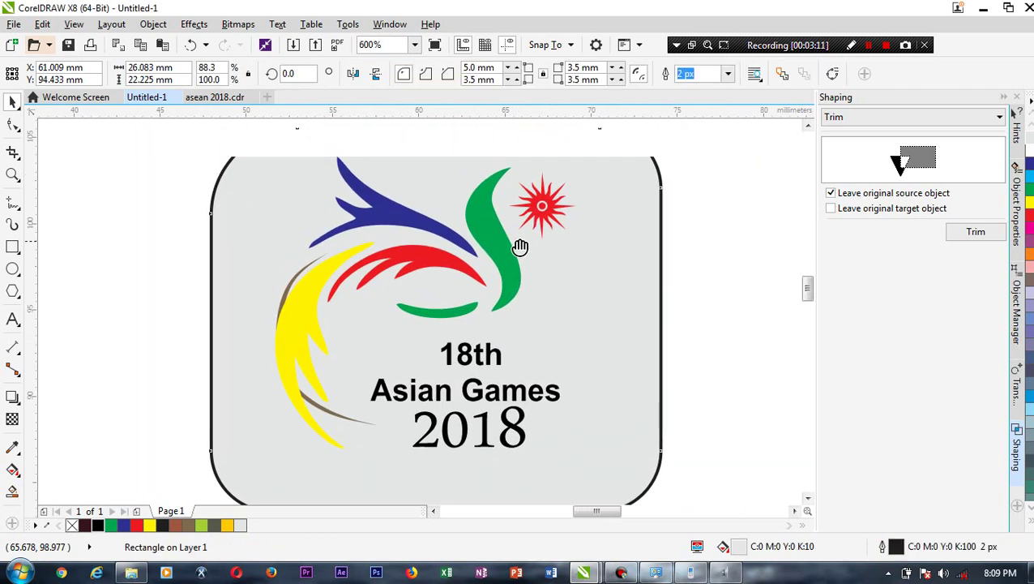
pyautogui.scroll(-1, 523, 240)
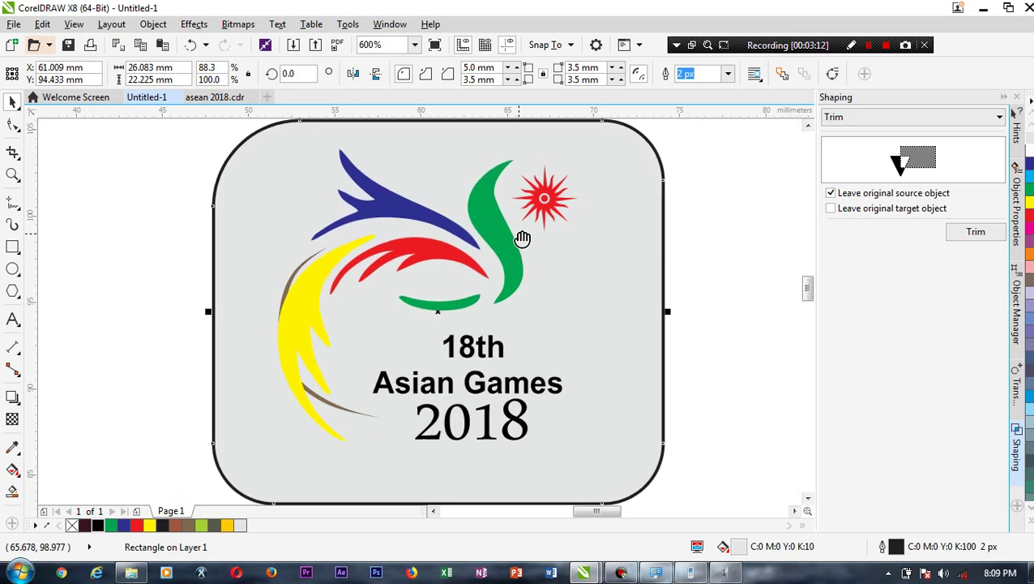
pyautogui.click(771, 271)
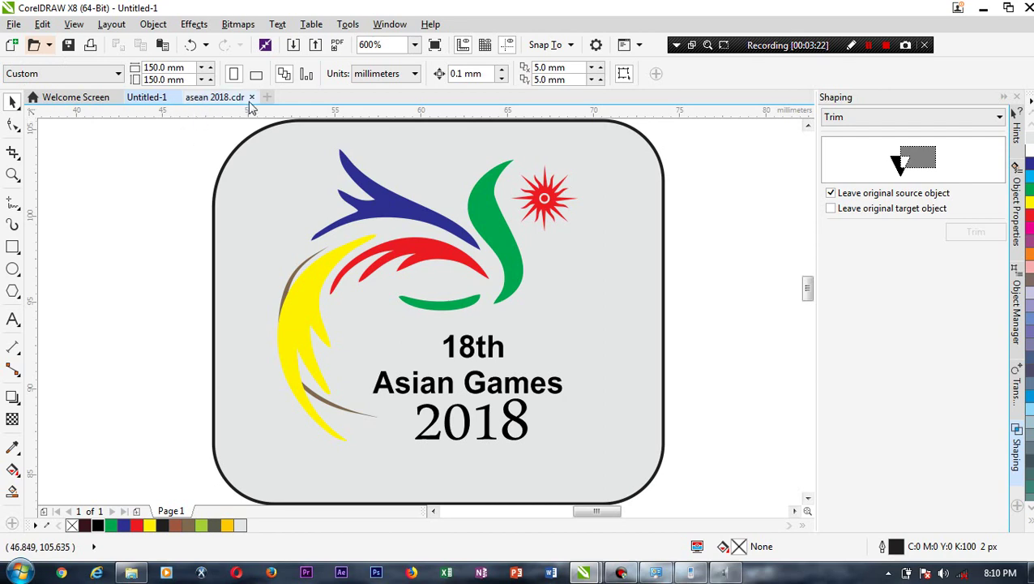
# Save the logo drawing as 18th.cdr in the YUTUB folder.
pyautogui.click(69, 47)
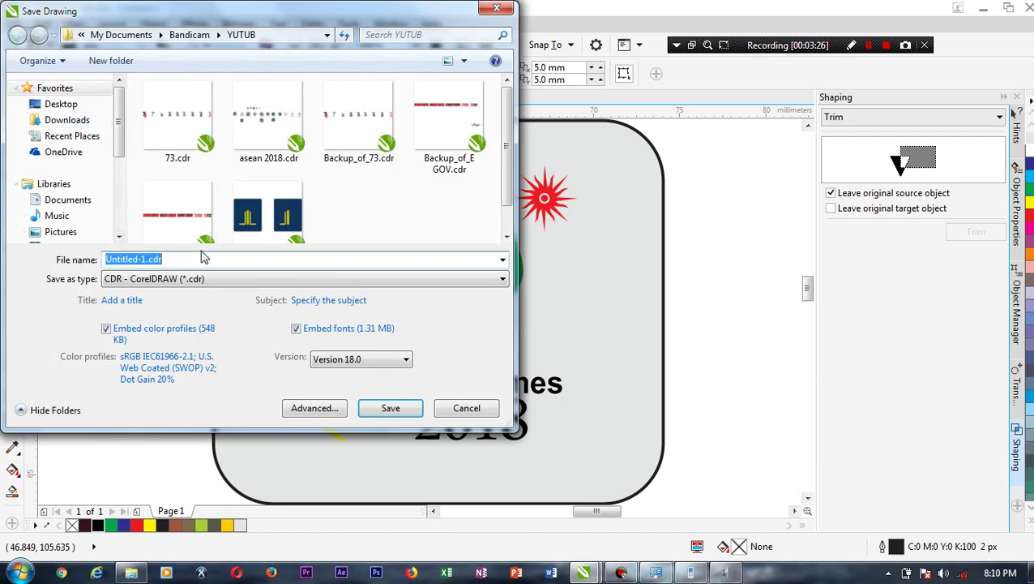
pyautogui.click(202, 259)
pyautogui.doubleClick(197, 259)
pyautogui.moveTo(196, 259); pyautogui.dragTo(38, 260)
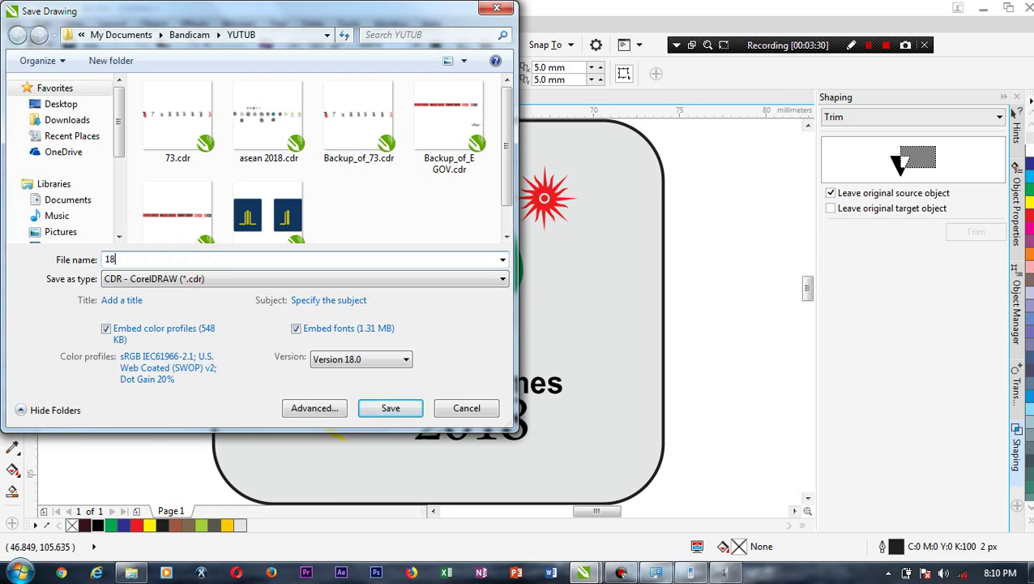
pyautogui.press('Return')
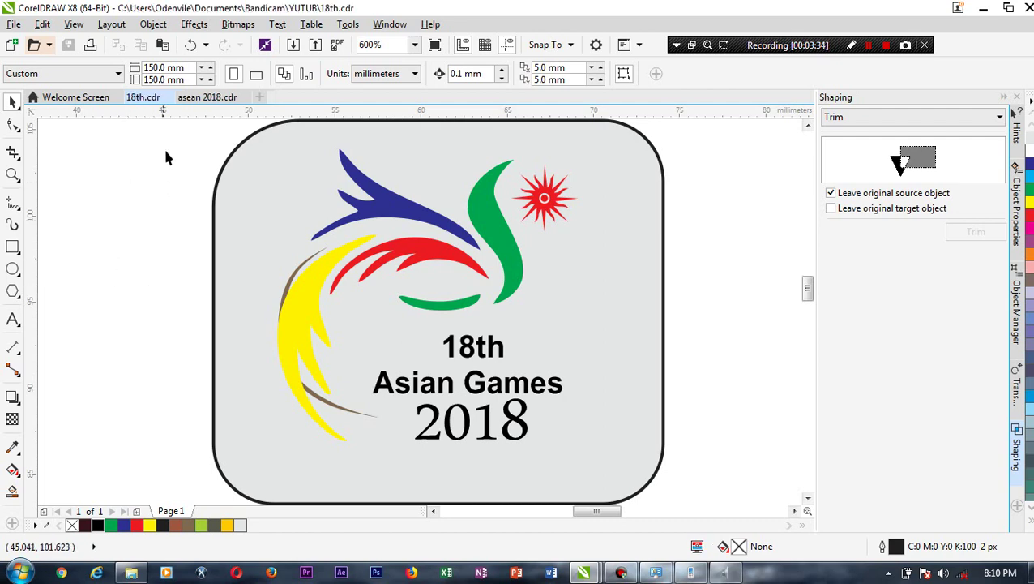
# Create a new blank document and paste the copied screenshot of the finished logo into it.
pyautogui.click(260, 97)
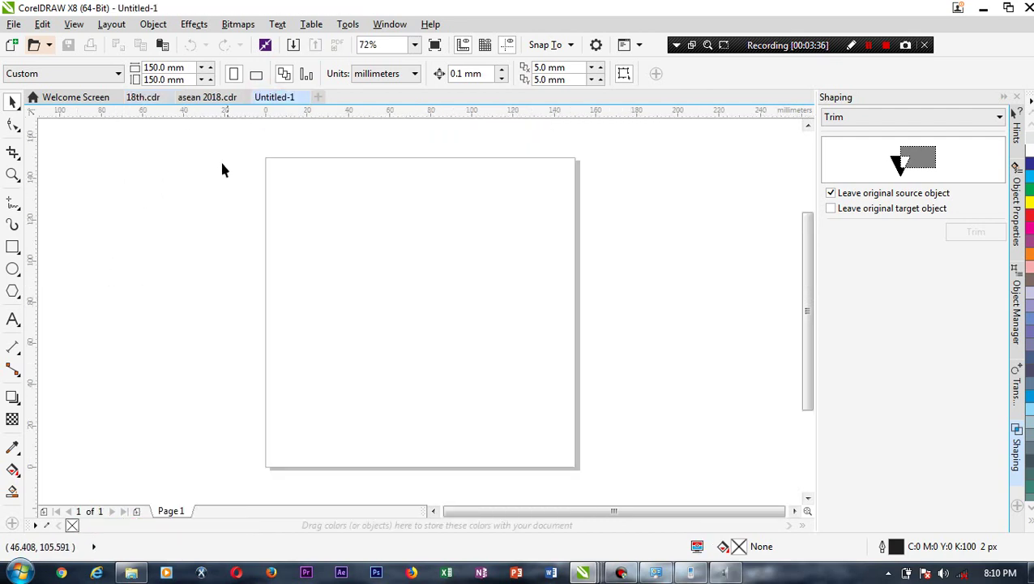
pyautogui.hotkey('ctrl', 'v')
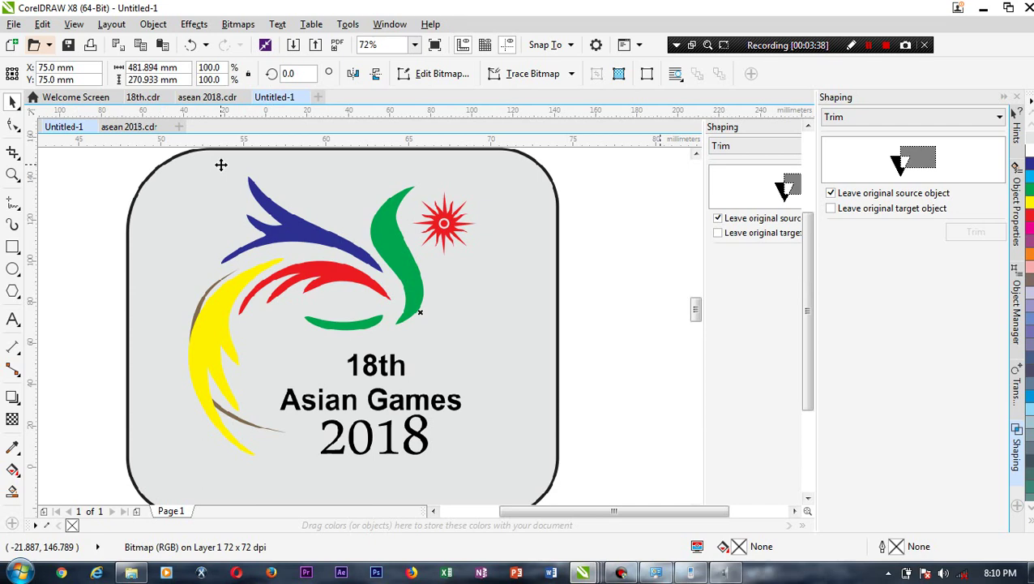
pyautogui.scroll(-5, 300, 260)
pyautogui.scroll(2, 301, 256)
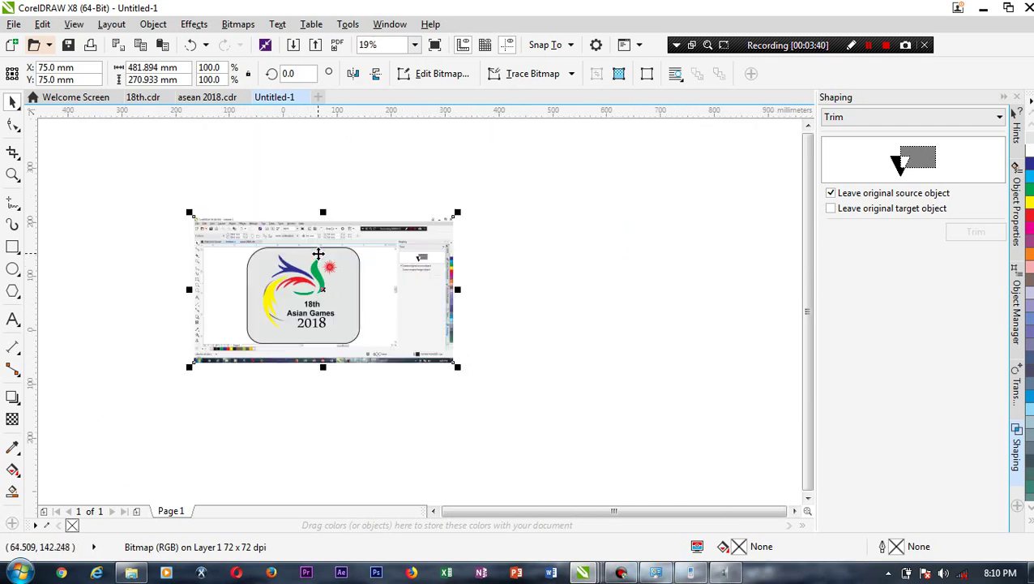
# Export the pasted screenshot as a JPEG named 18th in the YUTUB folder, in CMYK Color (32-bit) at 50% quality.
pyautogui.click(14, 24)
pyautogui.click(78, 278)
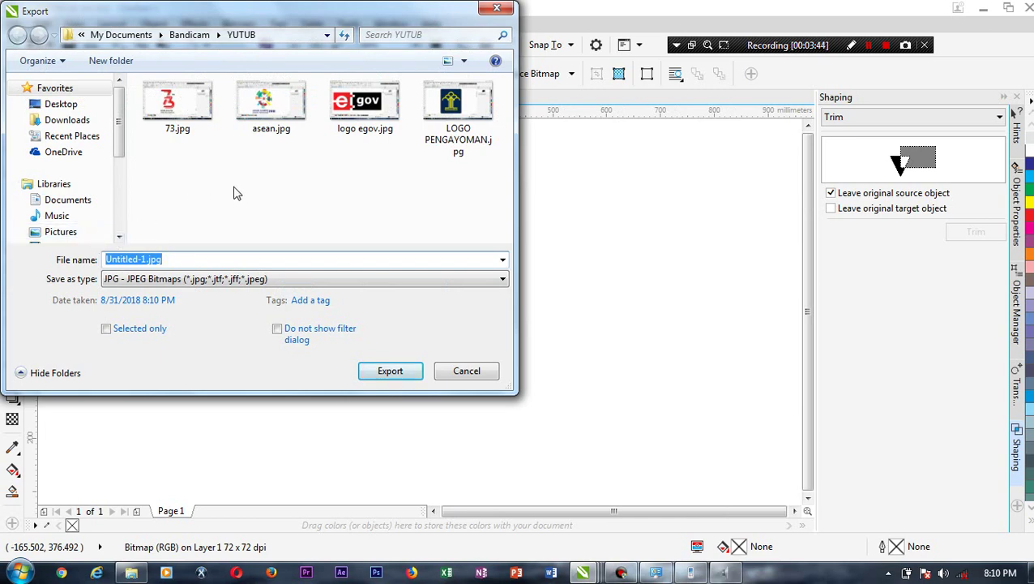
pyautogui.write('18th')
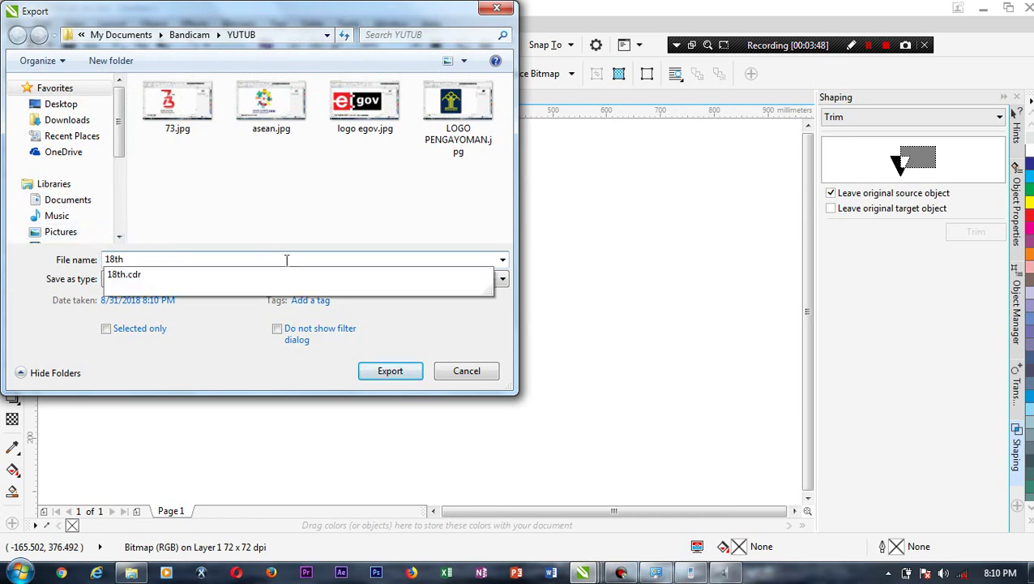
pyautogui.click(390, 371)
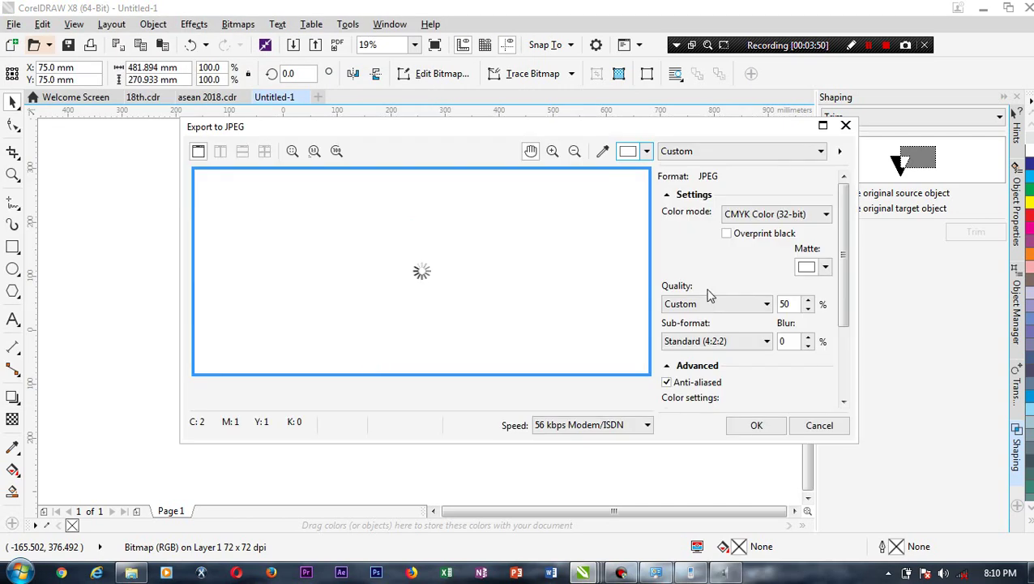
pyautogui.click(754, 427)
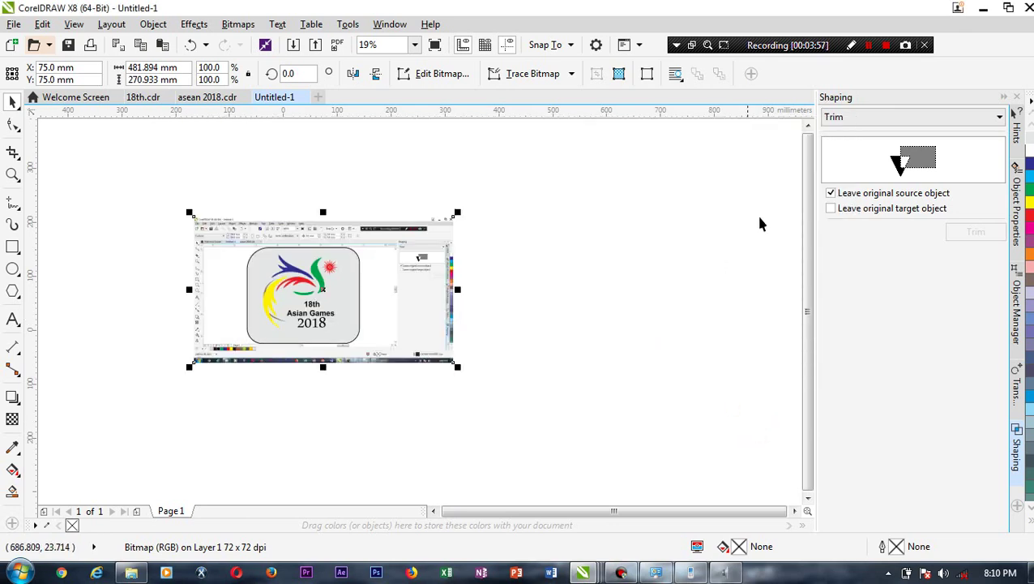
pyautogui.click(571, 272)
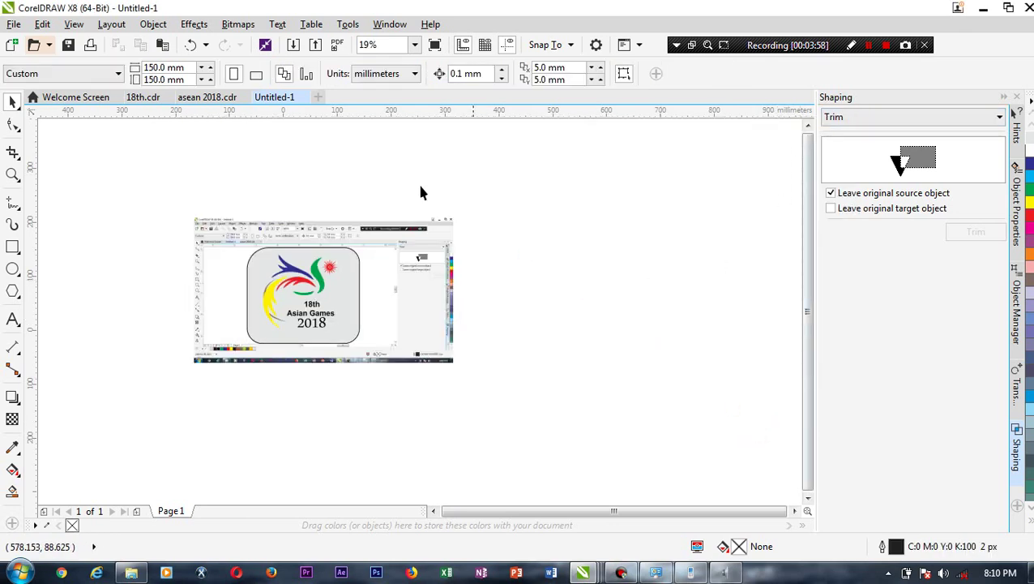
# Close the untitled document without saving it, along with the asean 2018.cdr and 18th.cdr drawings.
pyautogui.click(304, 99)
pyautogui.click(536, 325)
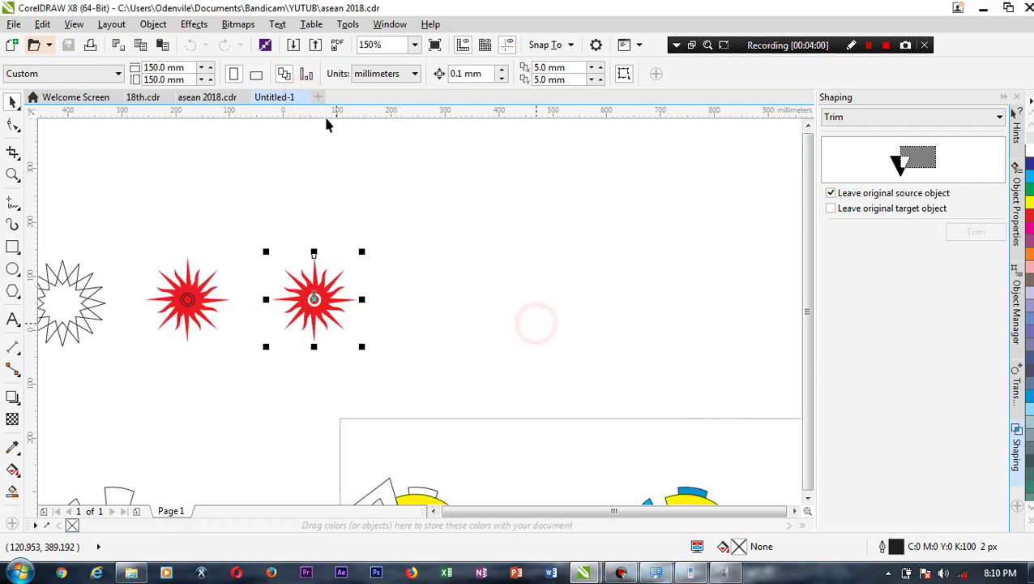
pyautogui.click(247, 98)
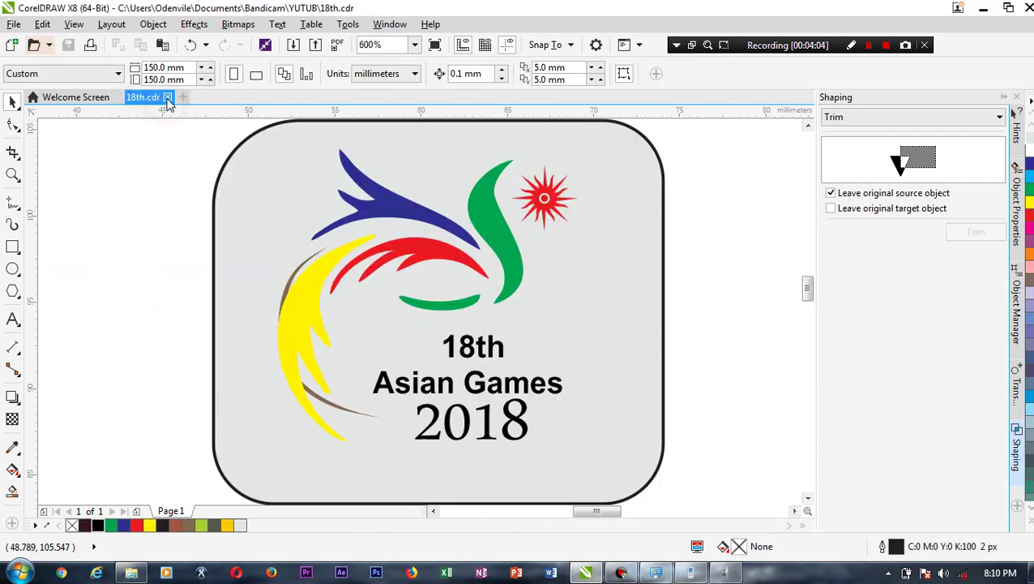
pyautogui.click(167, 98)
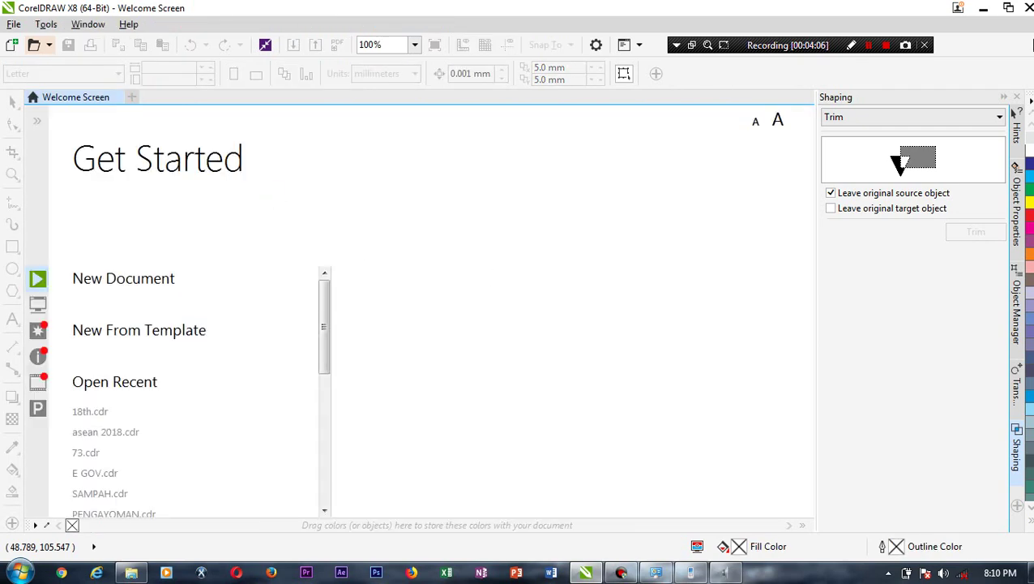
# Exit CorelDRAW and close the Music library window.
pyautogui.click(1028, 9)
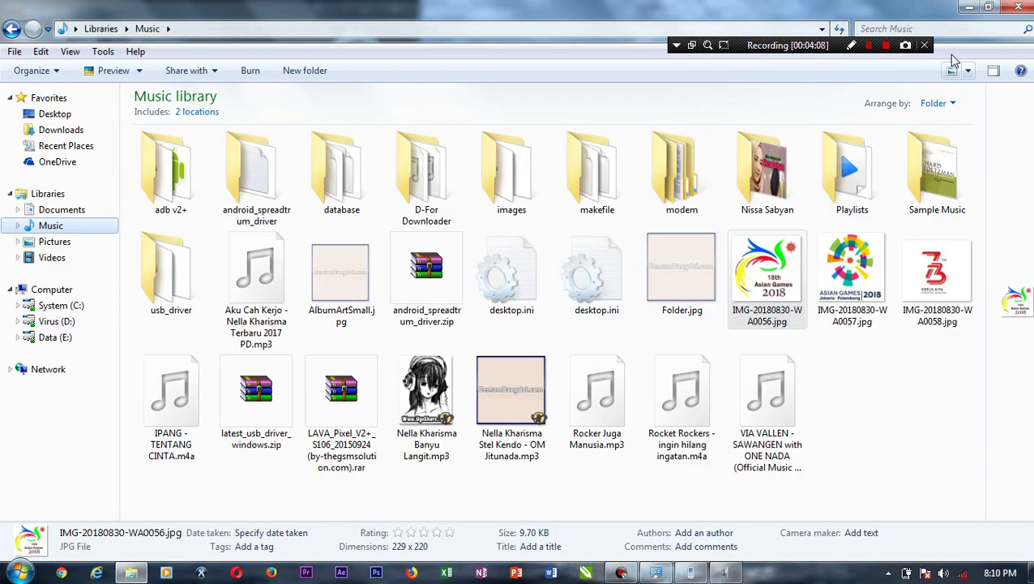
pyautogui.click(1016, 8)
pyautogui.click(833, 197)
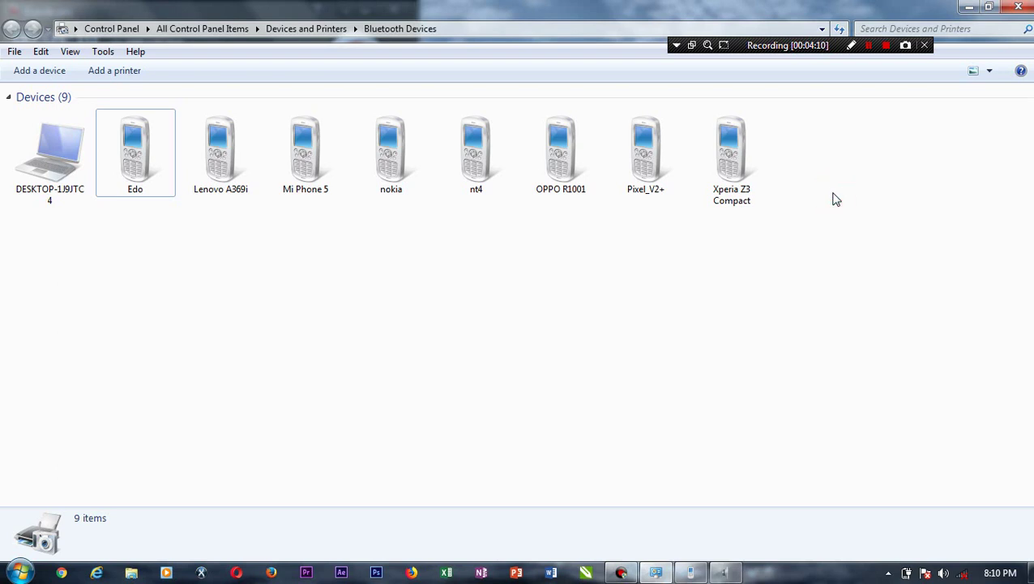
pyautogui.click(449, 381)
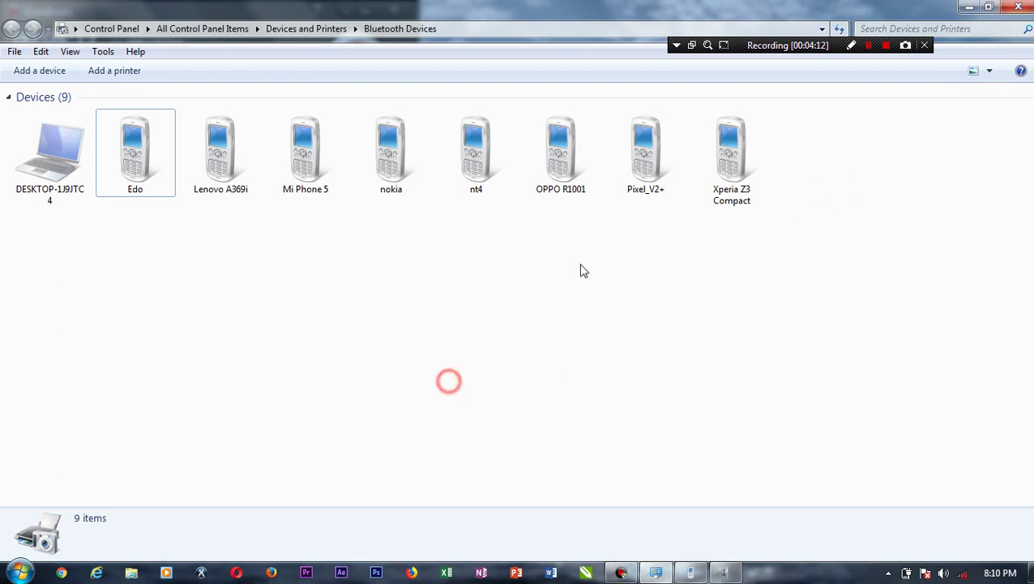